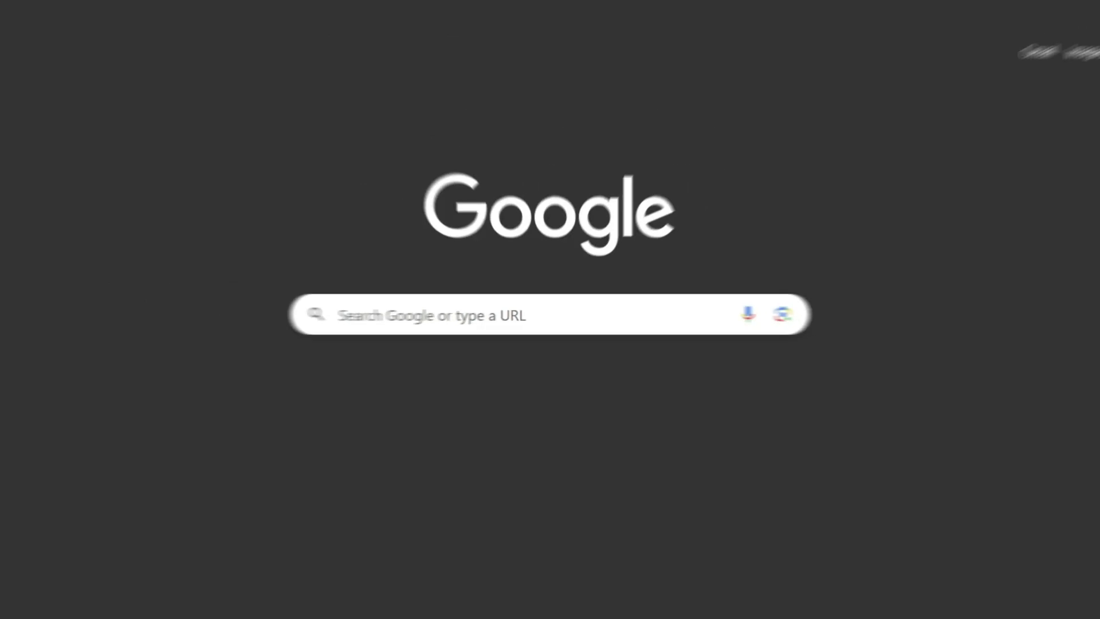
- Search Google for 'FaceSwaper AI'
click(473, 315)
text(FaceSwaper AI)
key(Return)
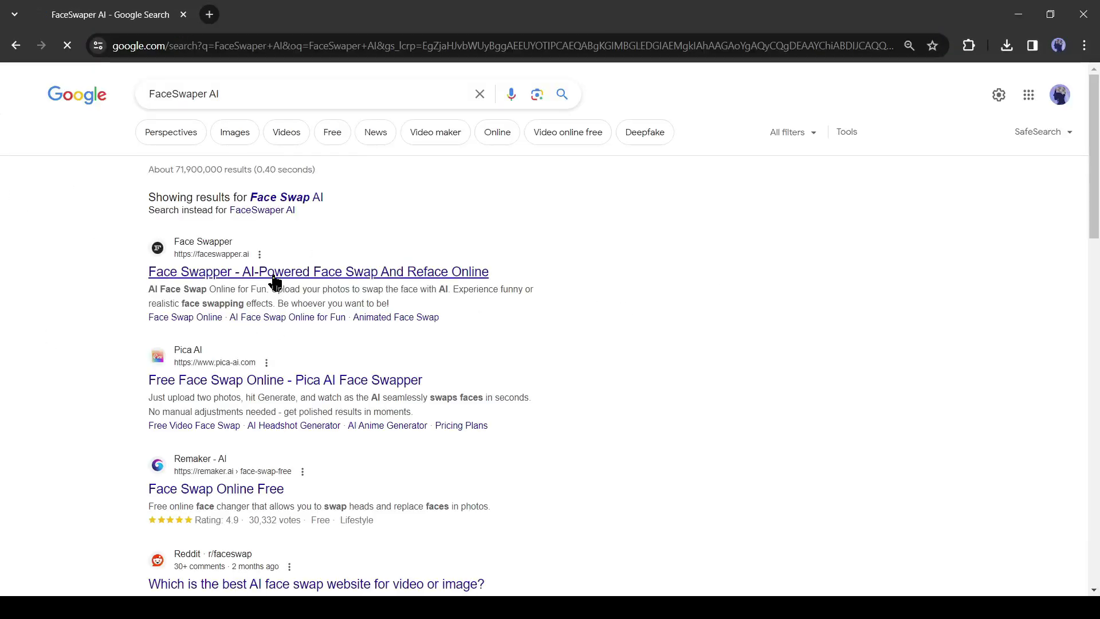
- On Faceswapper.ai, upload the curly-haired woman's photo as the source face and confirm it
click(274, 271)
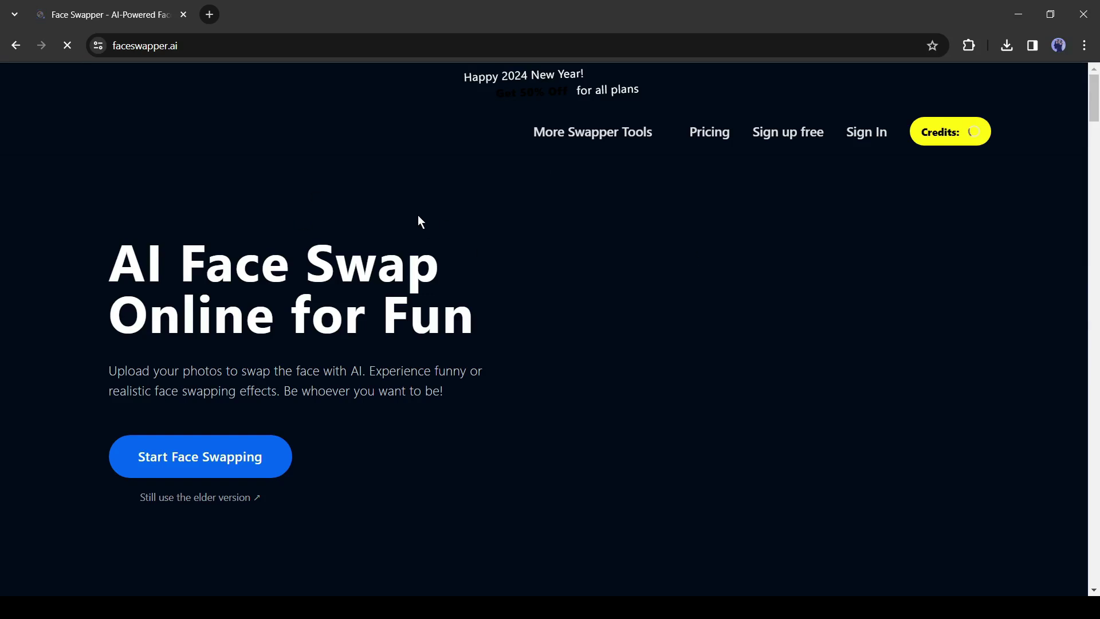
click(215, 474)
click(222, 433)
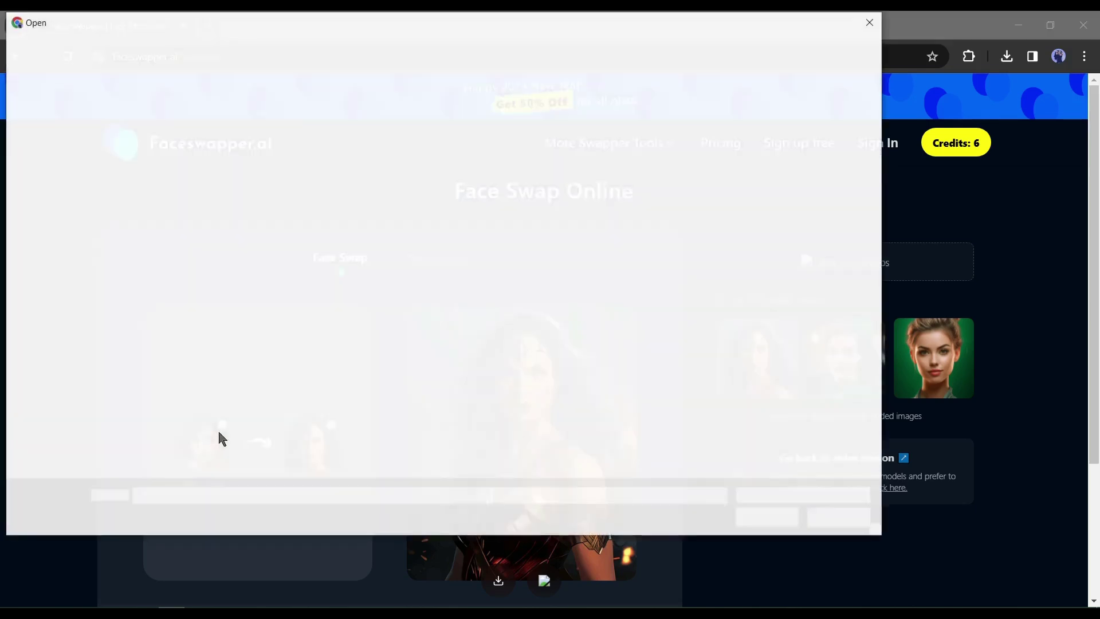
right_click(259, 265)
click(404, 326)
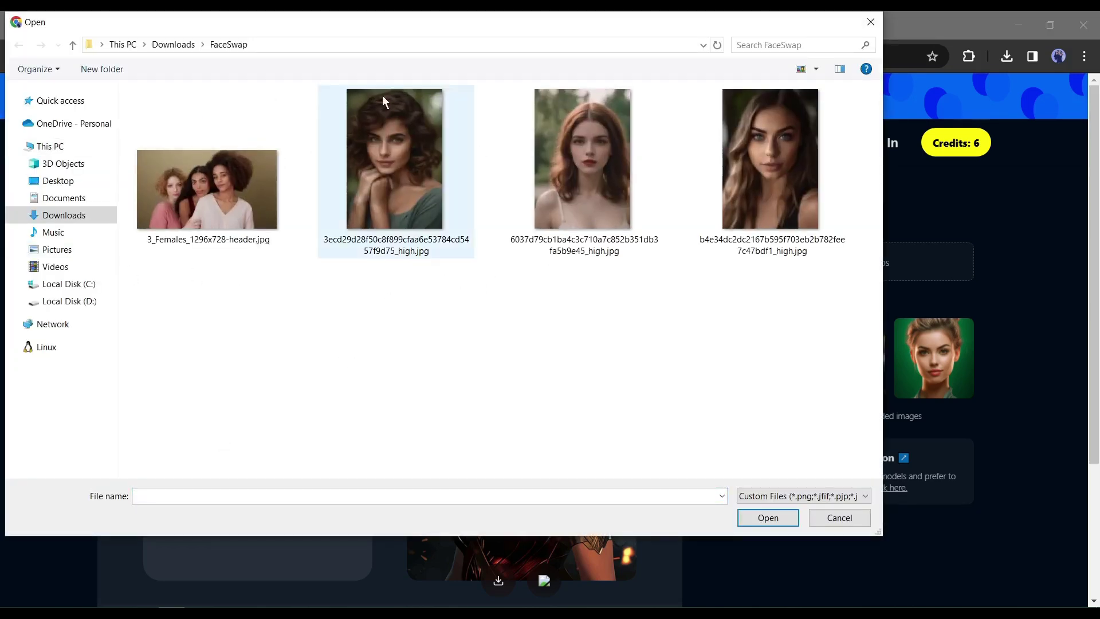
double_click(387, 172)
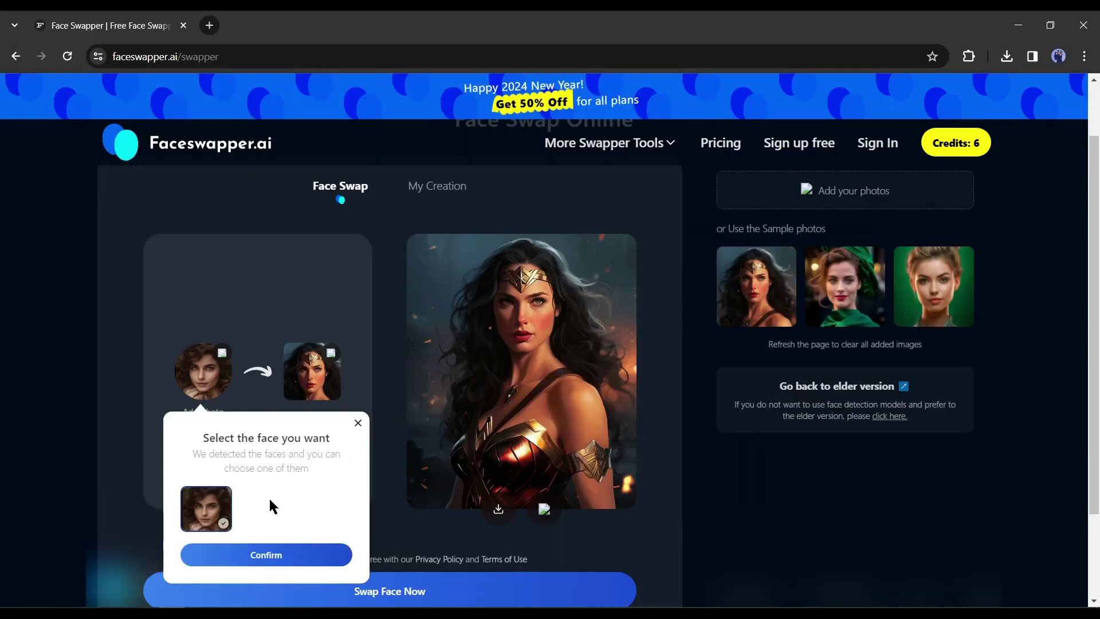
click(270, 555)
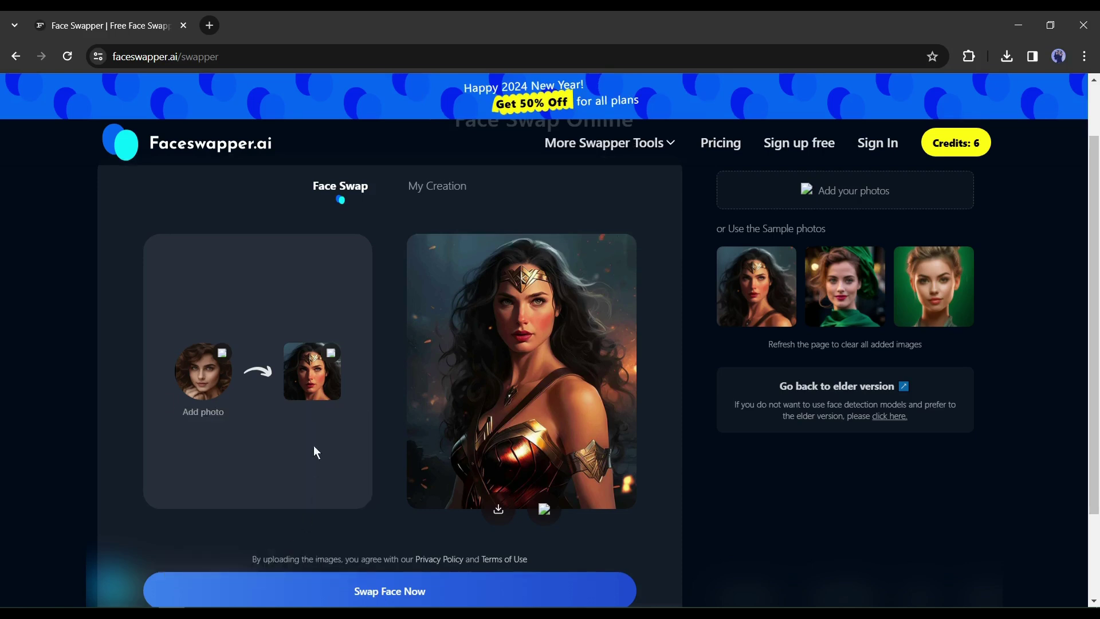
scroll(223, 490, up, 2)
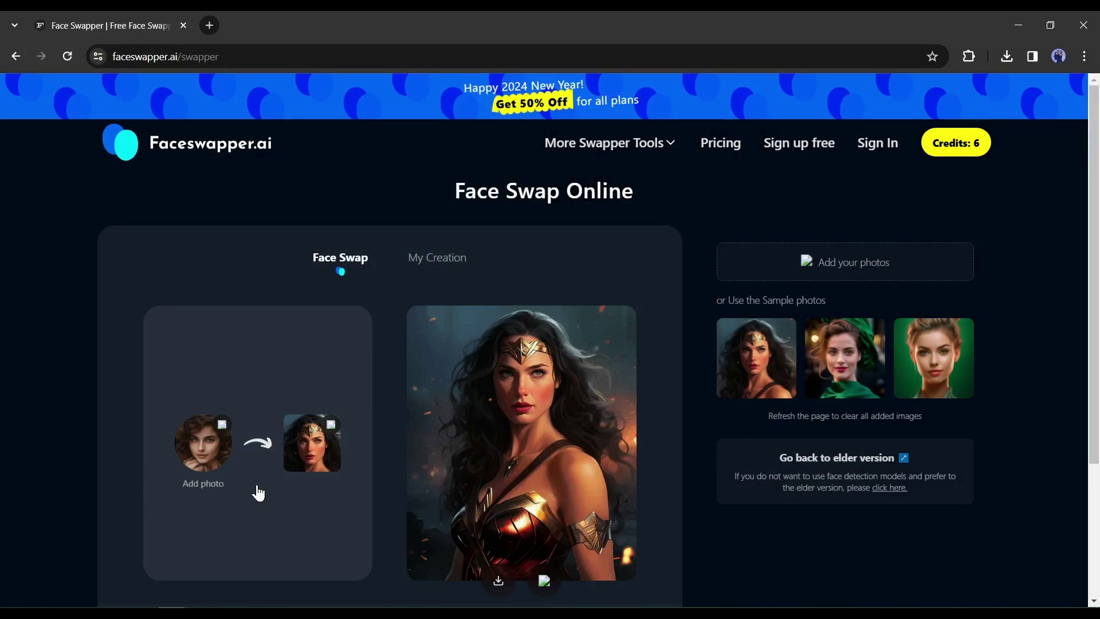
scroll(521, 422, down, 3)
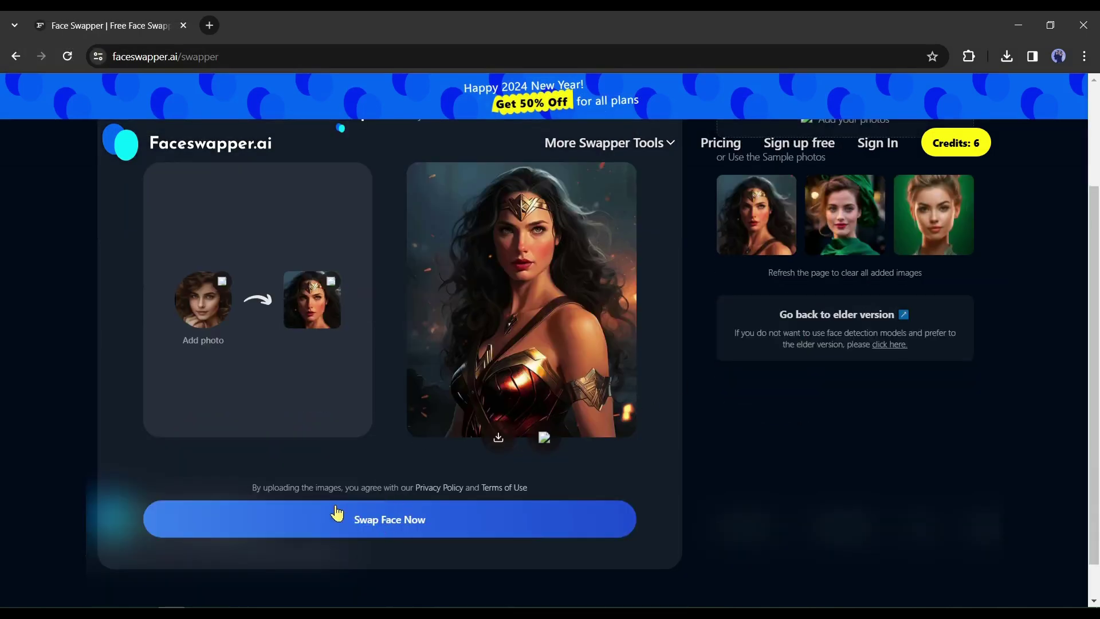
scroll(435, 532, up, 1)
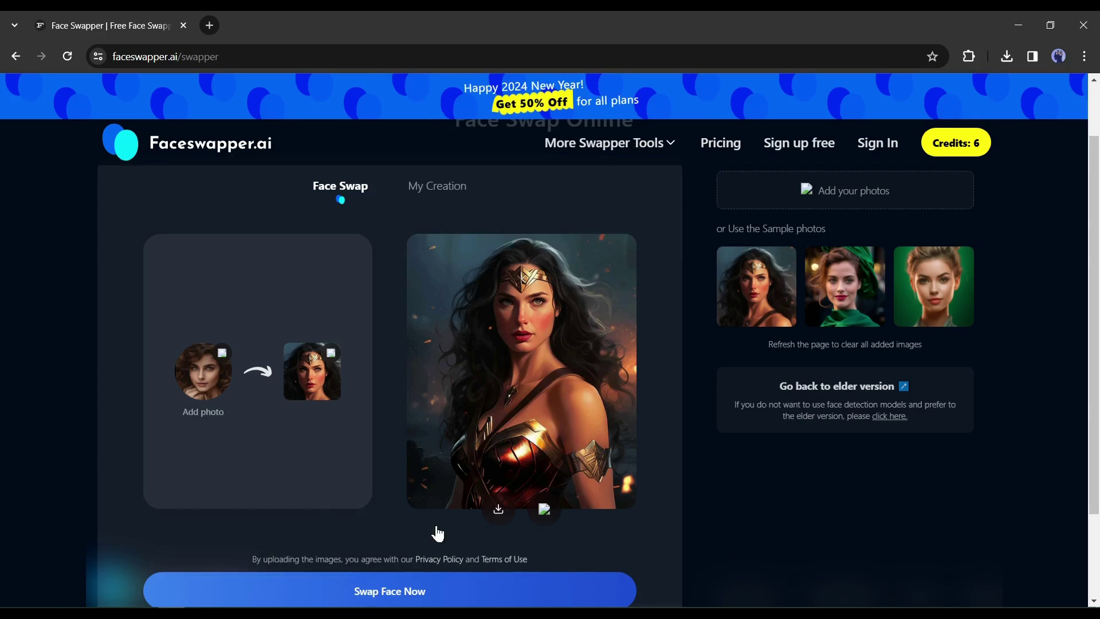
- Swap the curly-haired face onto Wonder Woman and download the result as a JPG
click(386, 596)
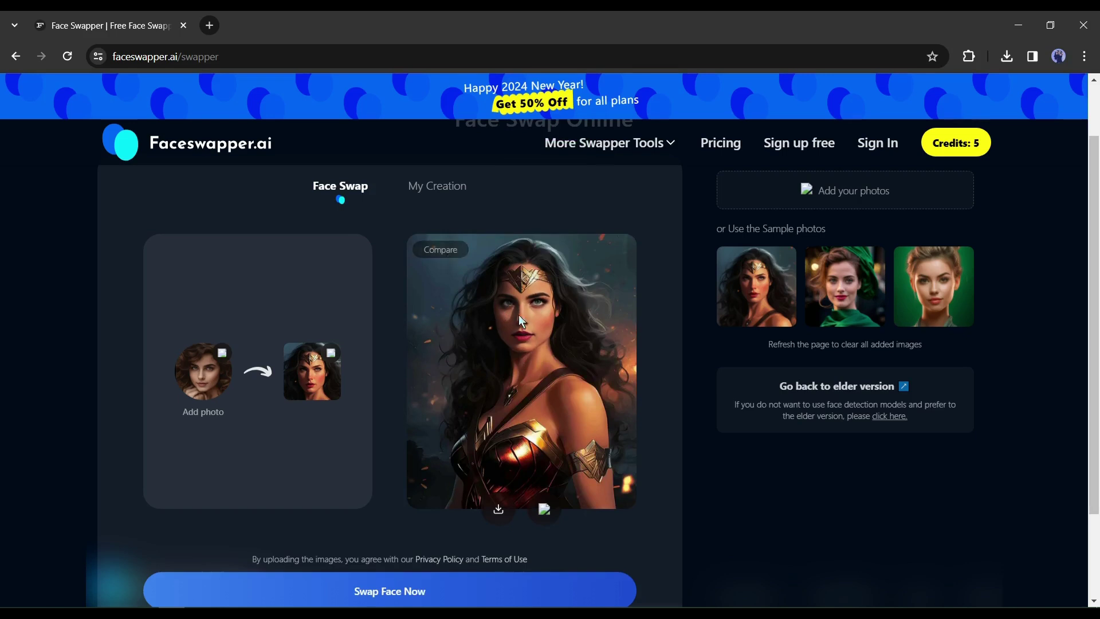
click(539, 513)
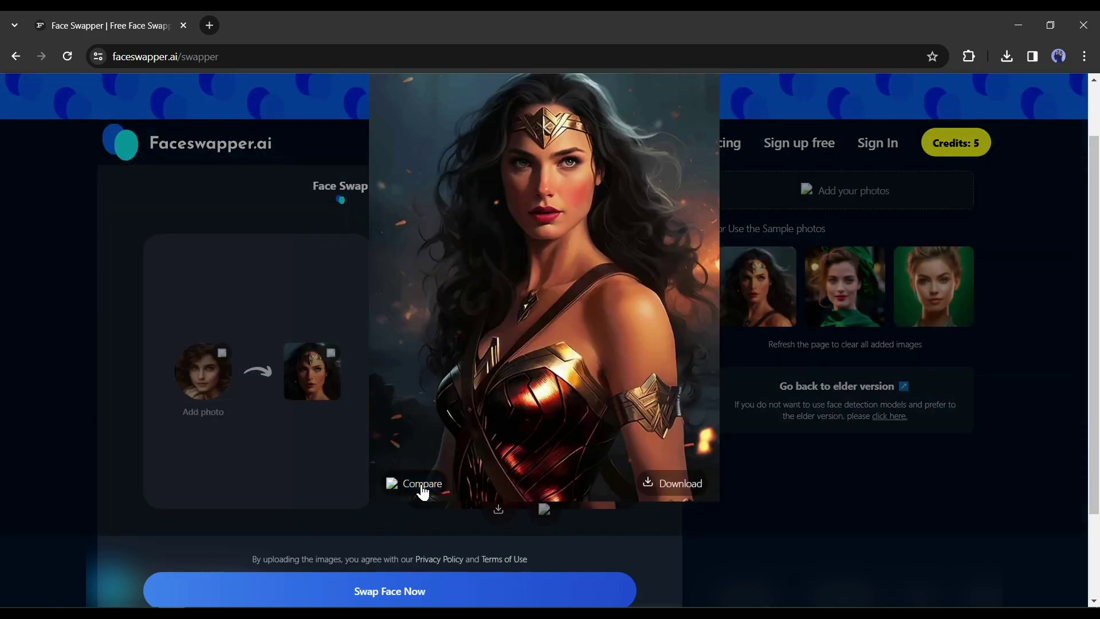
scroll(659, 453, up, 1)
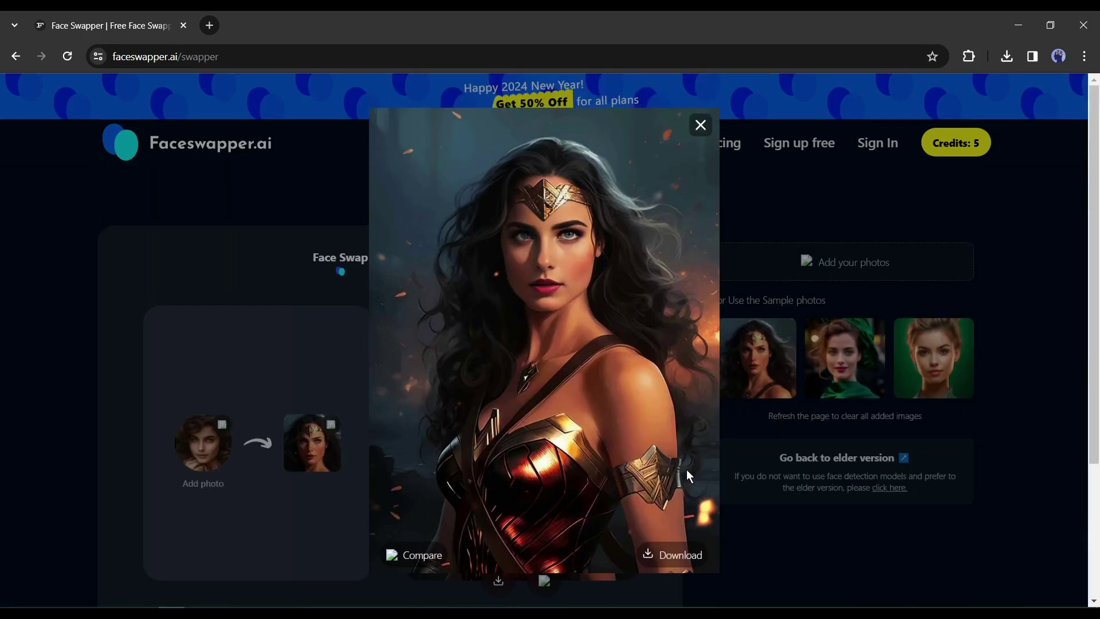
click(668, 555)
click(700, 125)
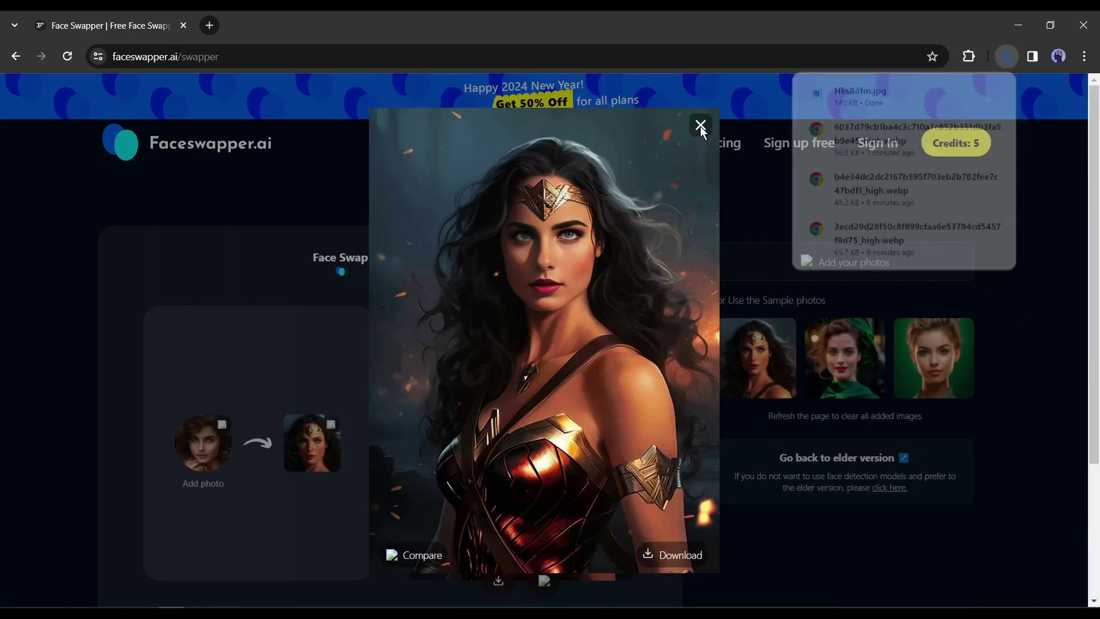
mouse_move(609, 143)
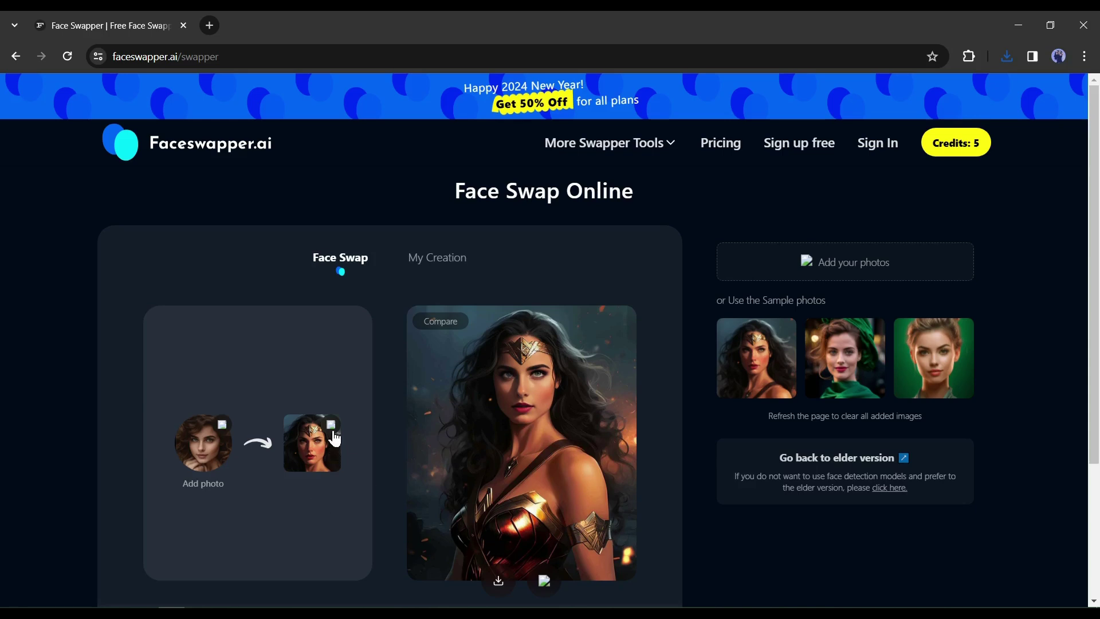
- Swap the curly-haired face onto the uploaded redhead portrait and compare it with the original
click(332, 431)
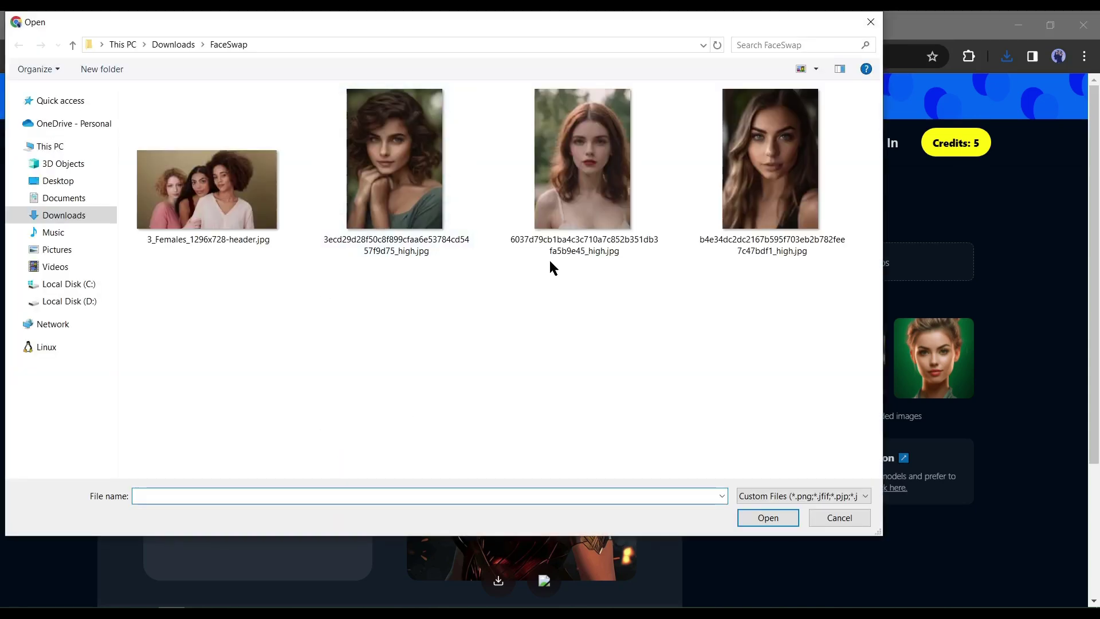
double_click(594, 235)
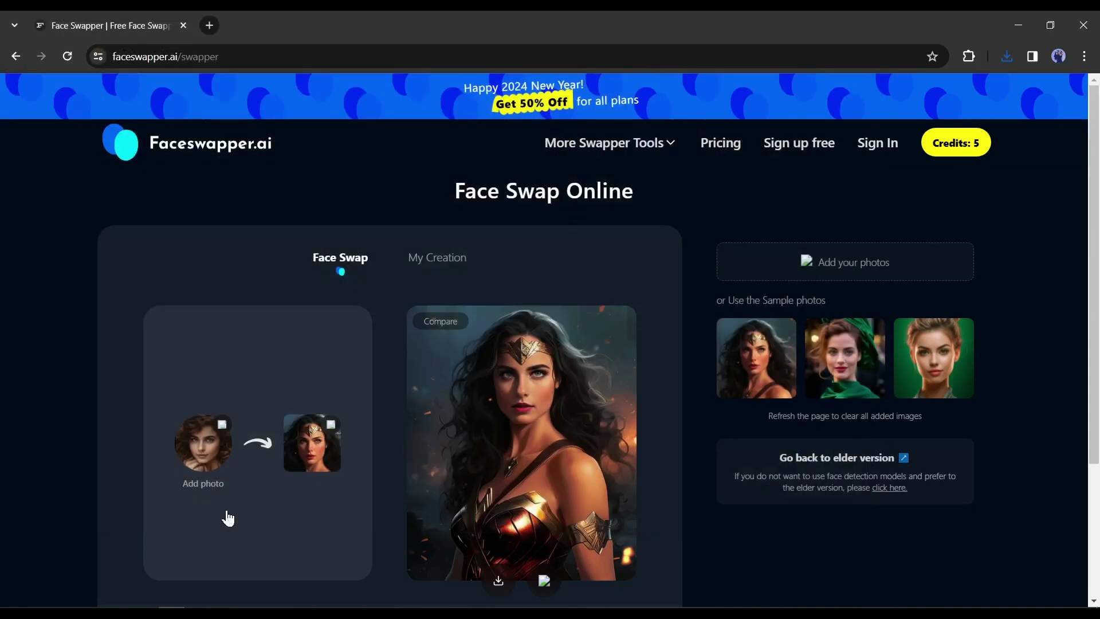
scroll(226, 516, down, 1)
scroll(227, 508, down, 1)
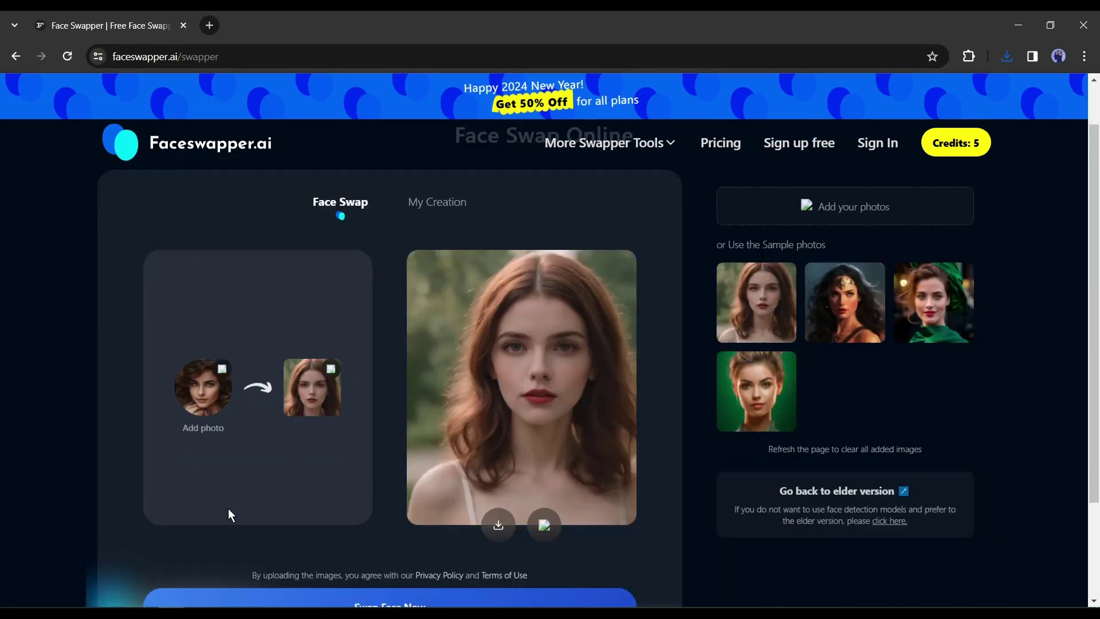
click(366, 596)
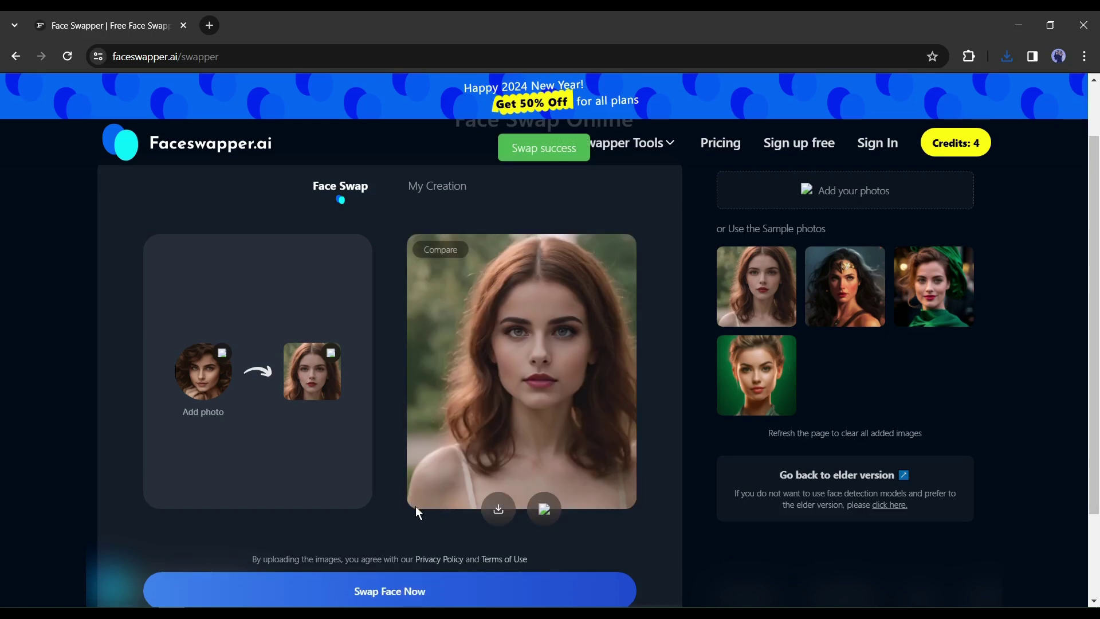
click(549, 498)
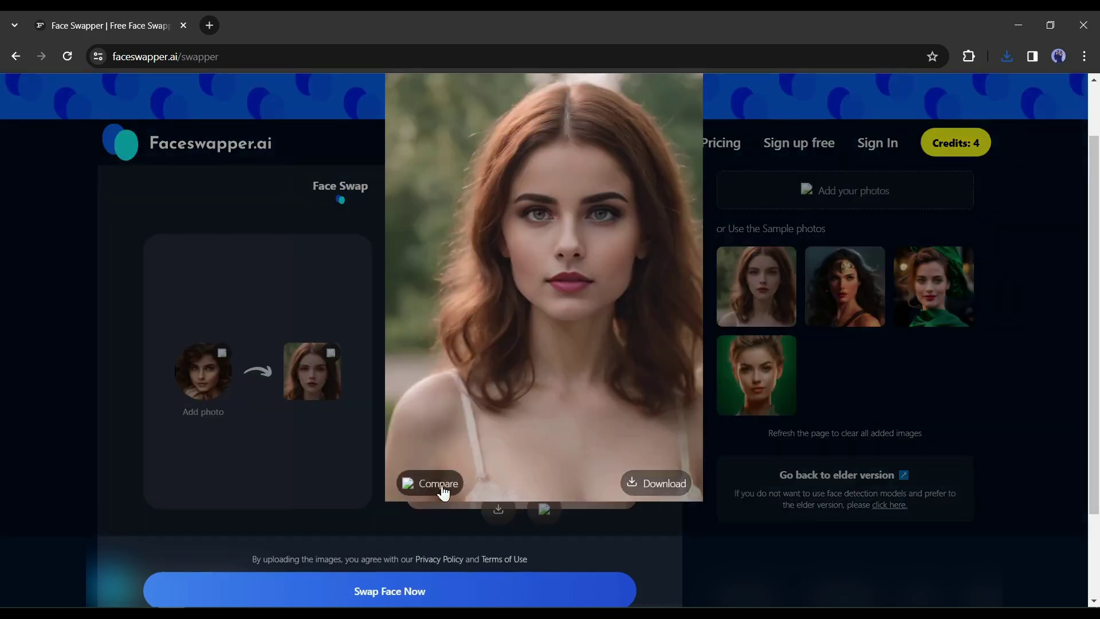
click(438, 484)
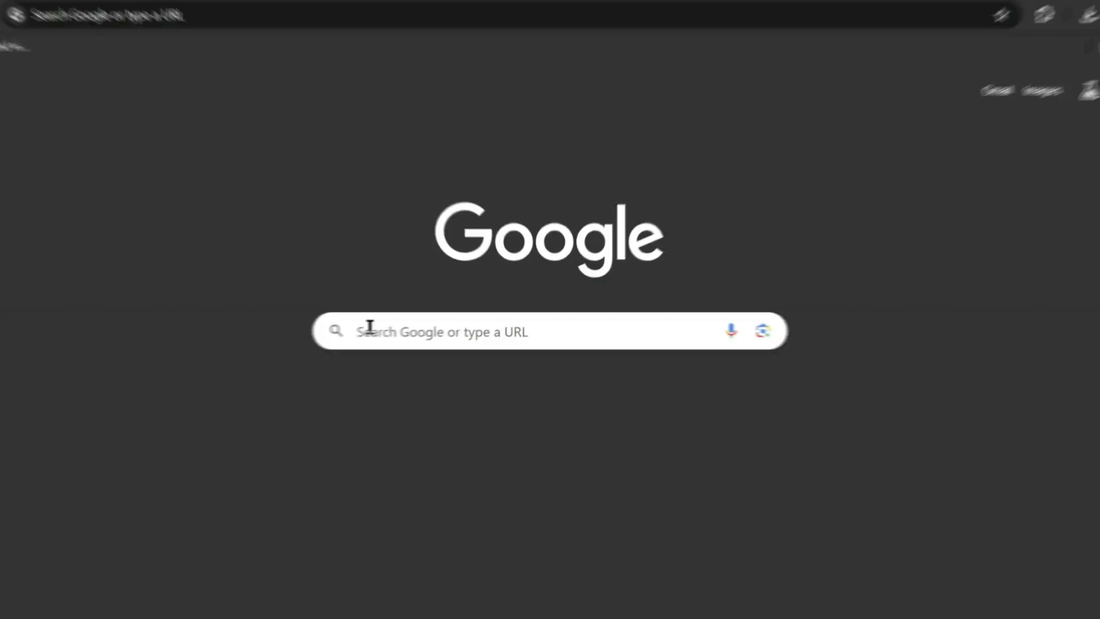
- Search Google for 'Remaker AI' and open its Face Swap Online Free page
click(368, 327)
text(Remaker AI)
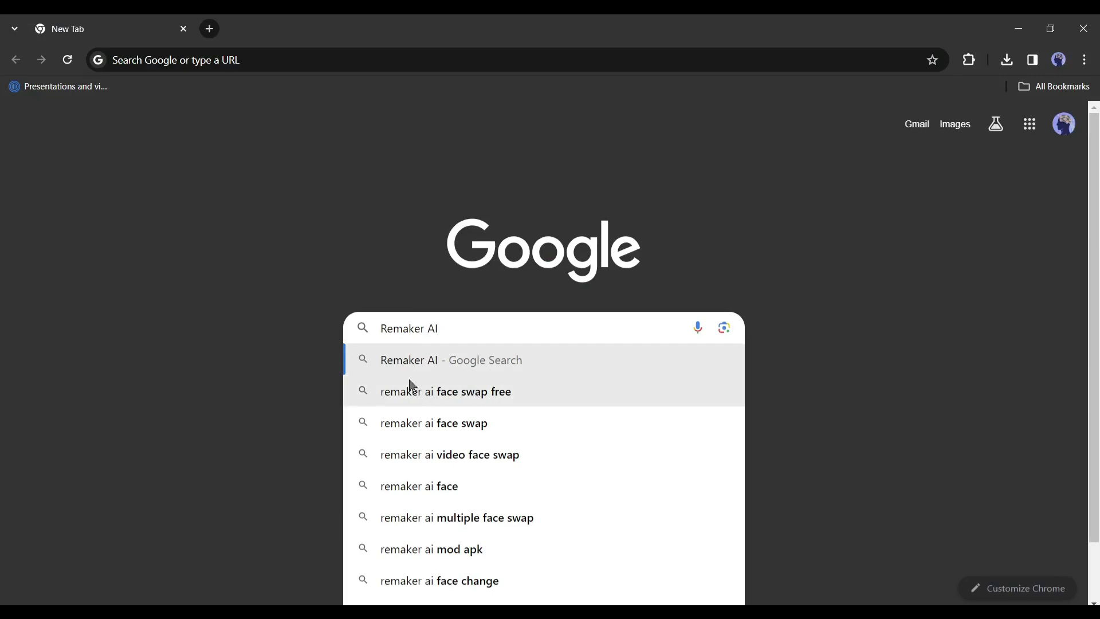
click(490, 359)
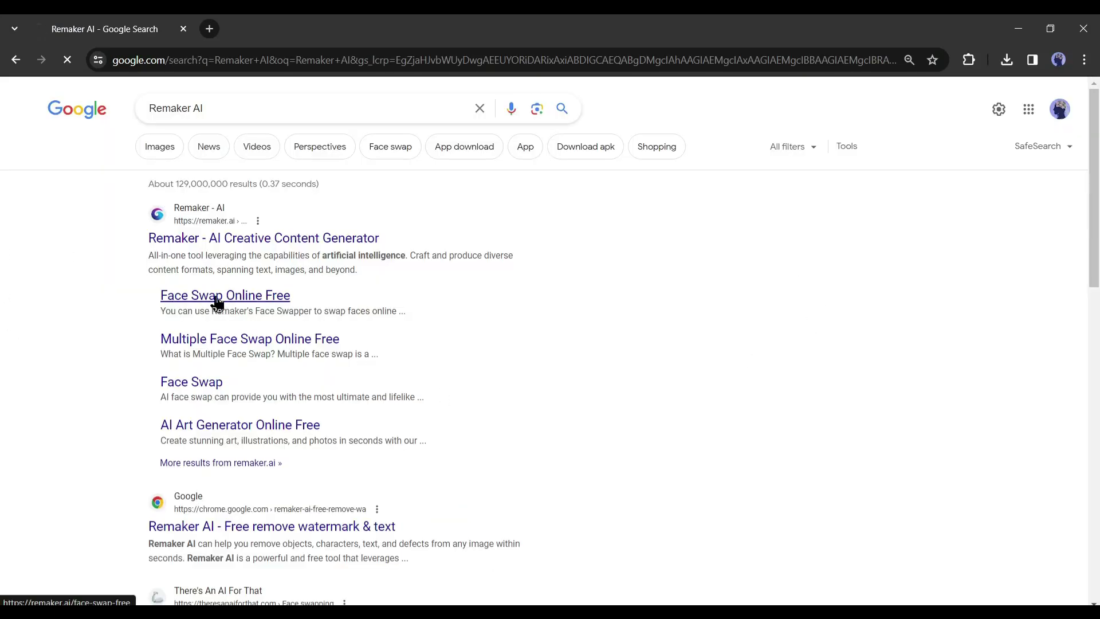
click(216, 297)
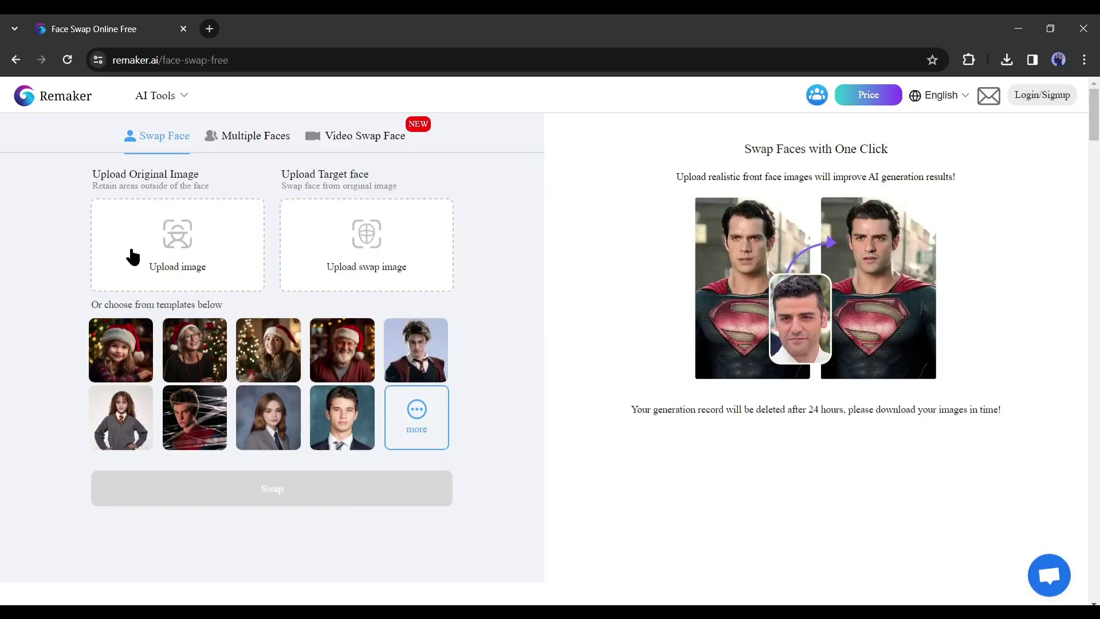
- Upload the curly-haired photo as original image and the redhead photo as target face
click(181, 243)
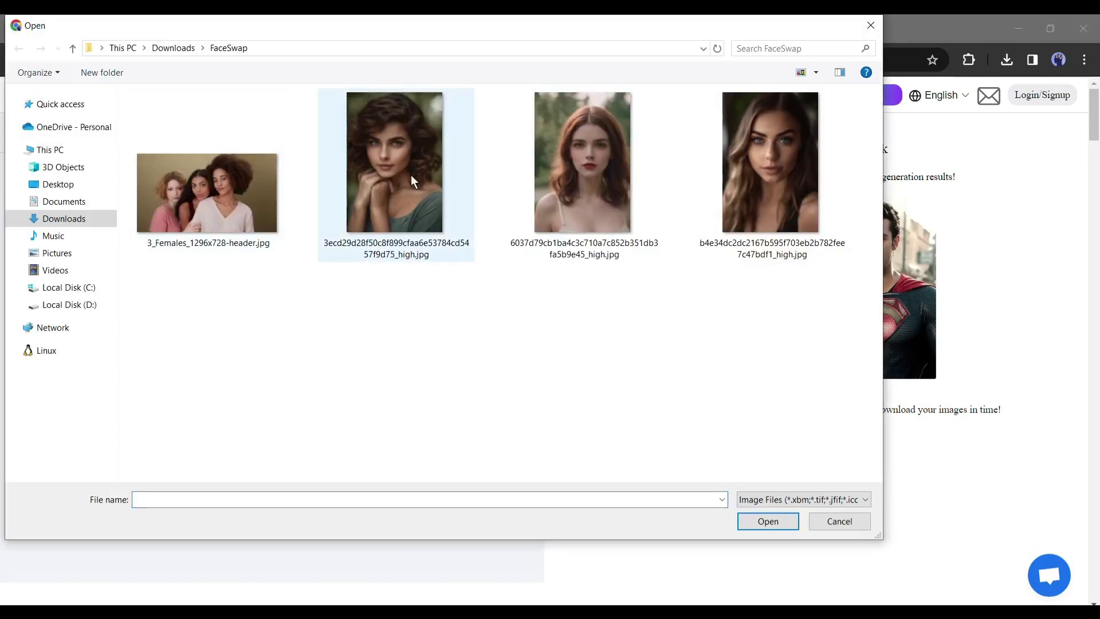
click(423, 157)
double_click(424, 156)
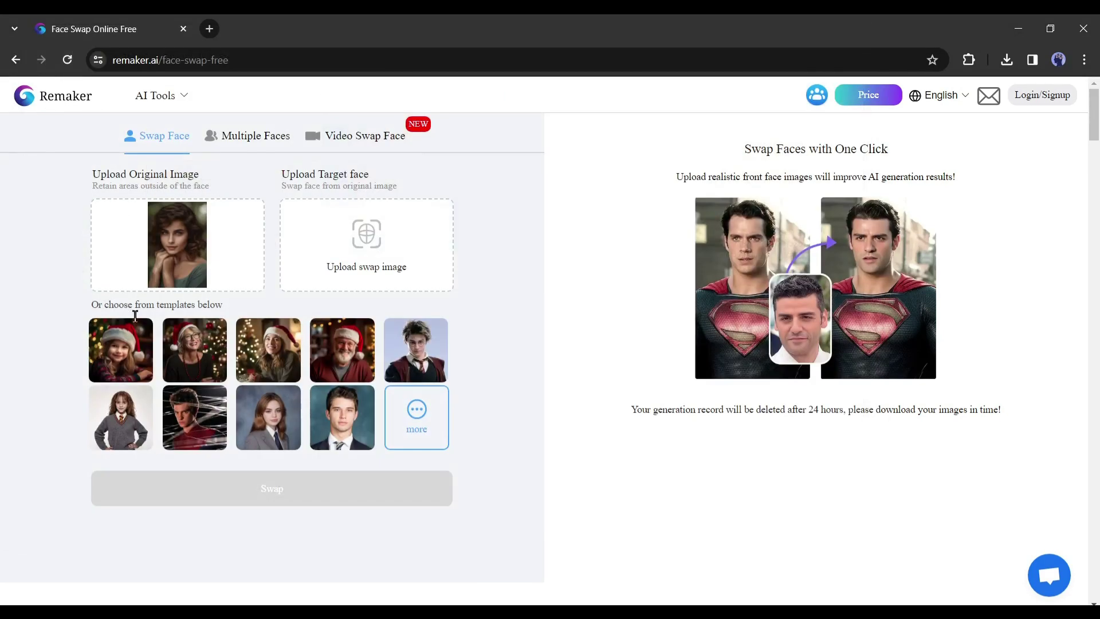
click(407, 252)
double_click(594, 174)
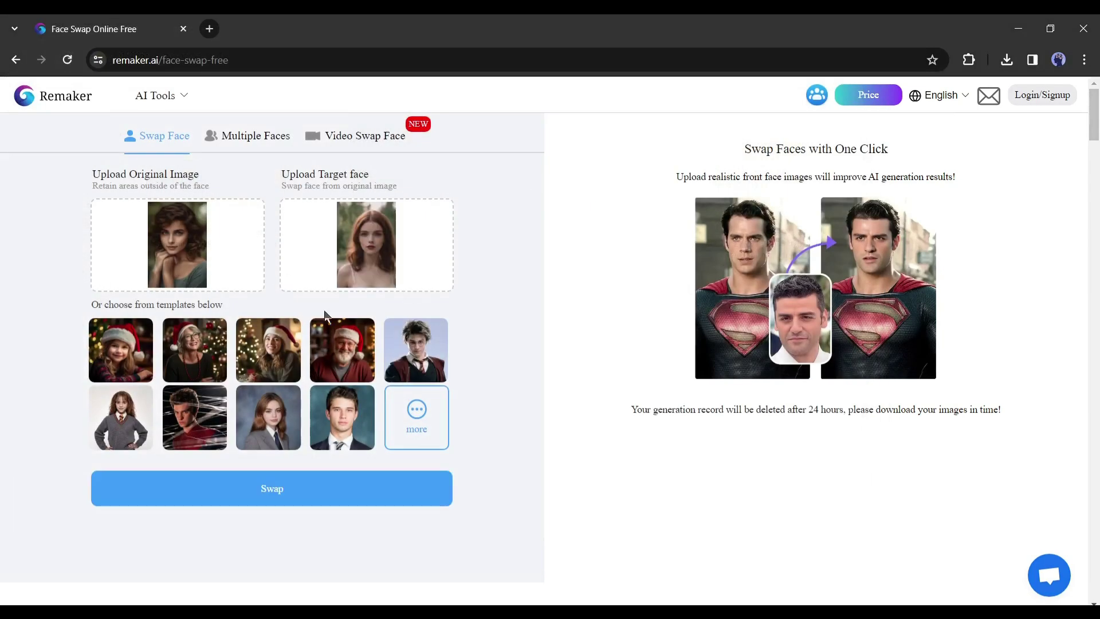
- Start the Remaker swap and sign in with a Google account at the login prompt
click(272, 490)
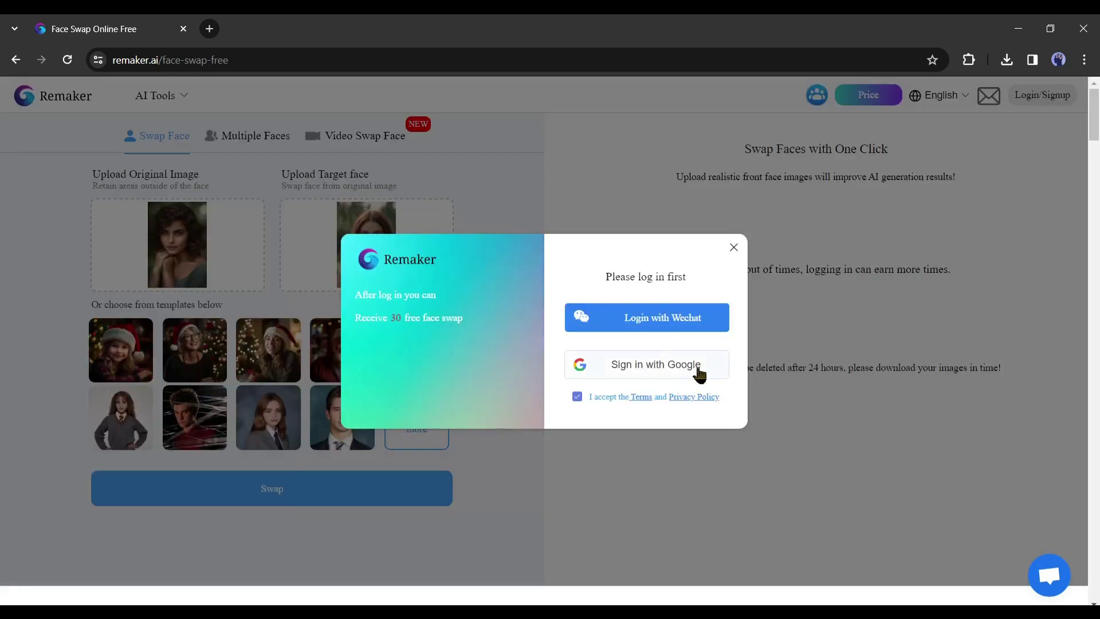
click(676, 370)
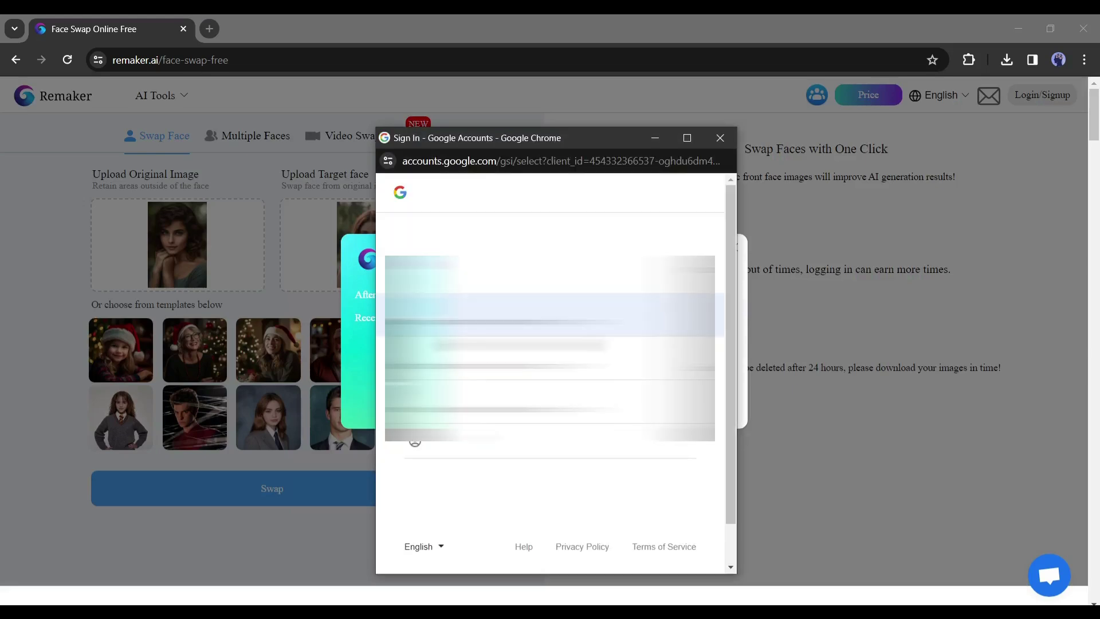
click(550, 355)
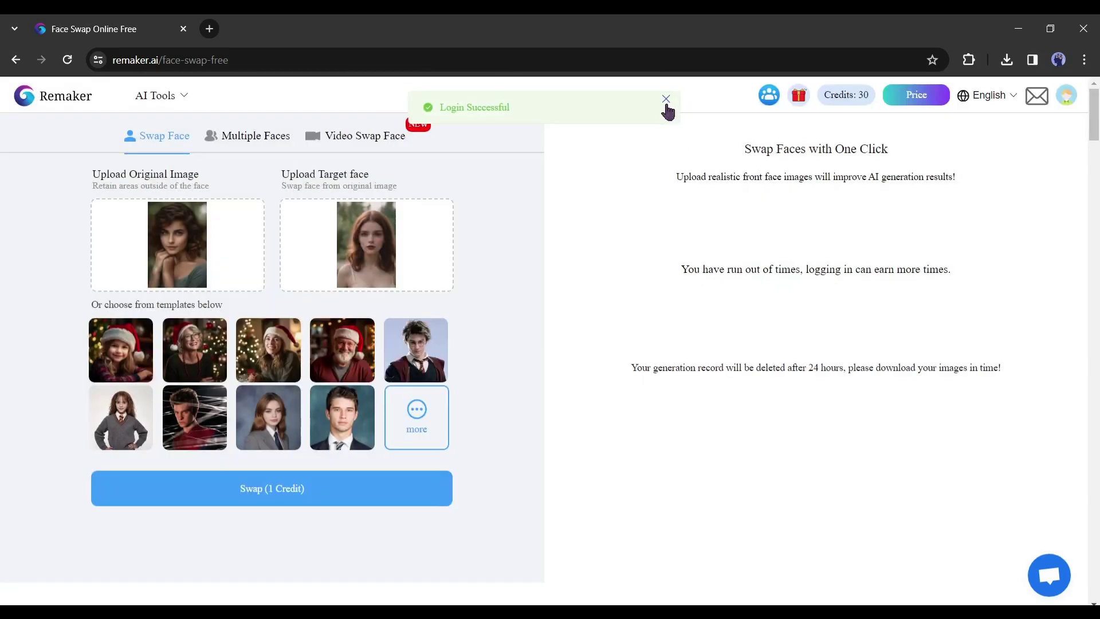
- Generate the swapped portrait for 1 credit, preview it, and download the PNG
click(666, 101)
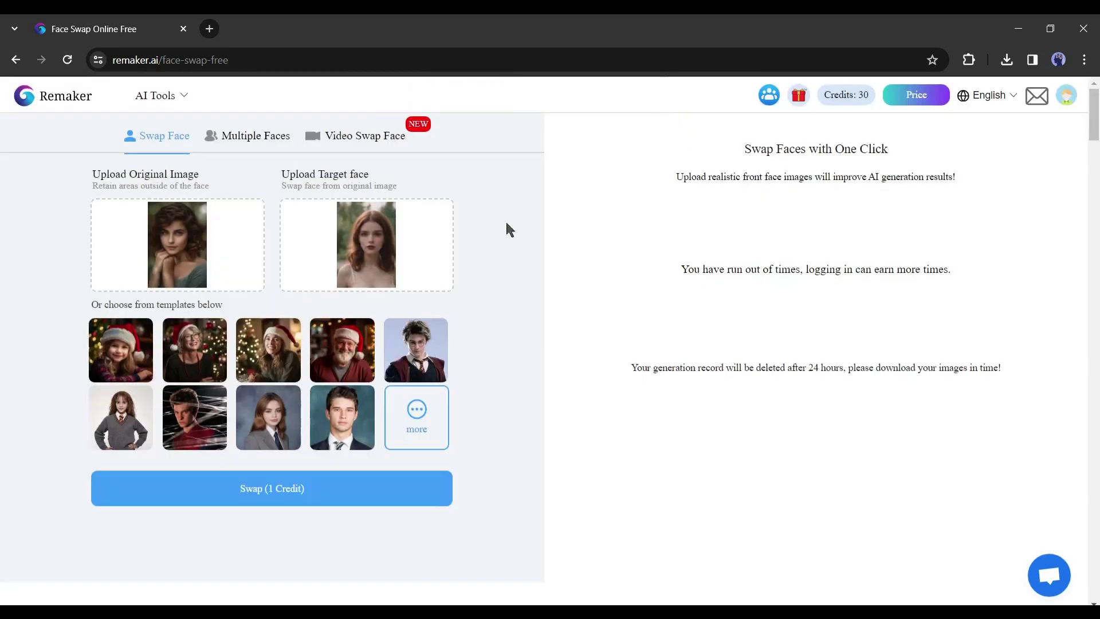
click(265, 499)
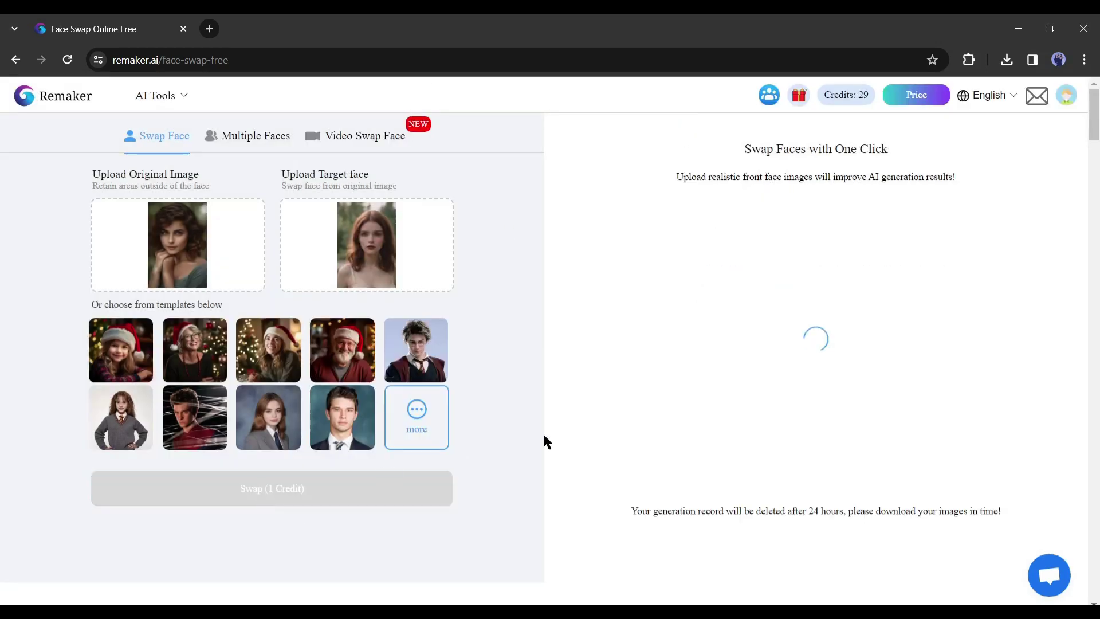
click(804, 315)
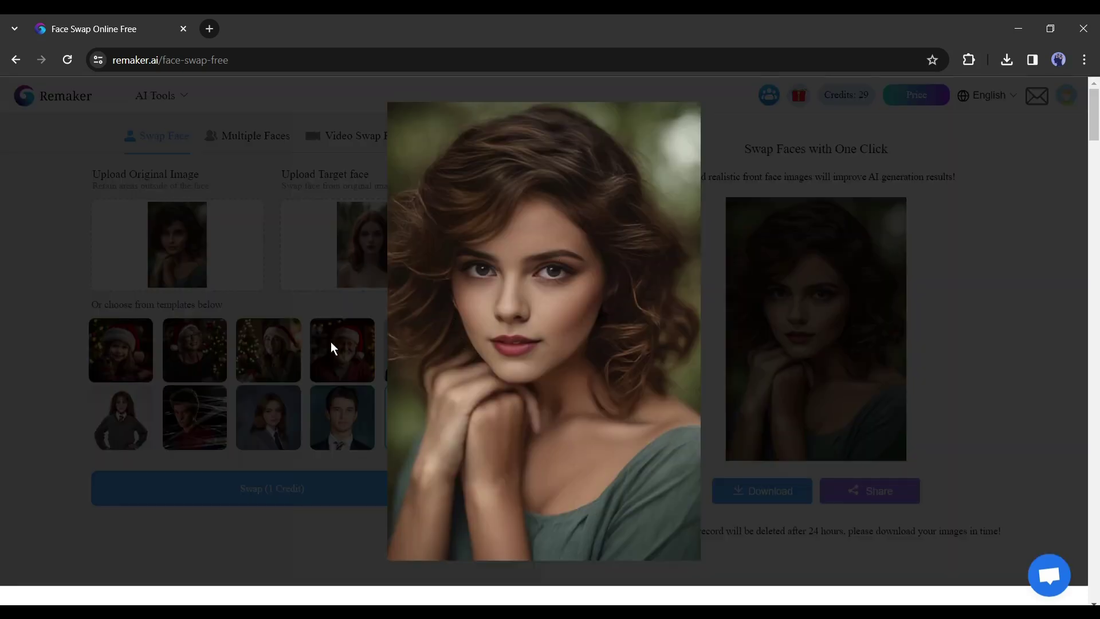
click(301, 342)
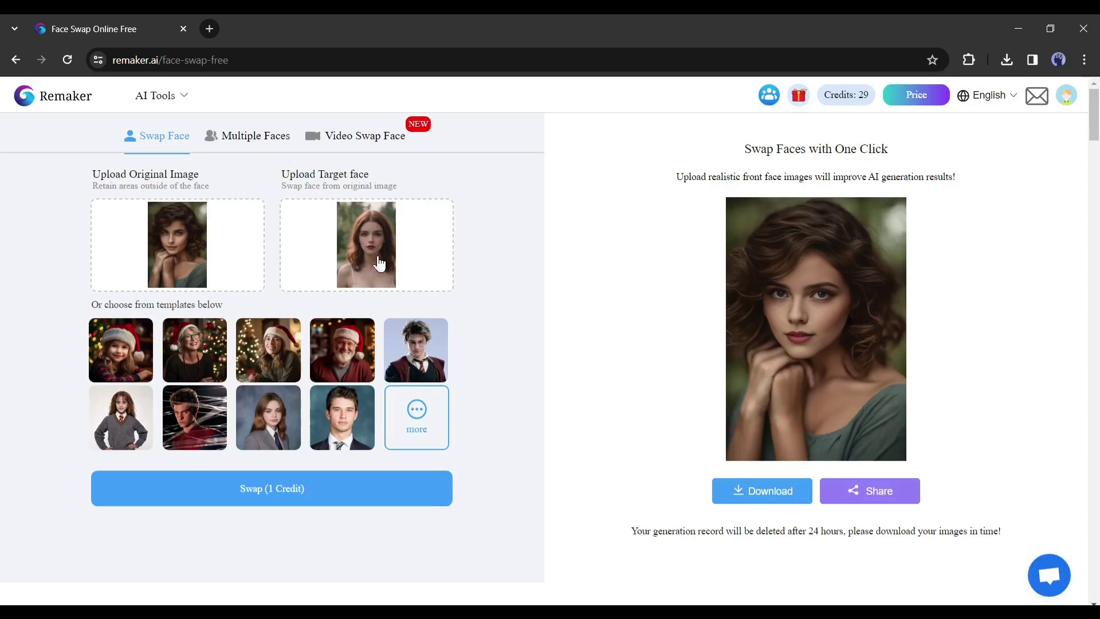
click(749, 489)
- Open Remaker's Multiple Faces tool and upload the group photo of three women
click(248, 136)
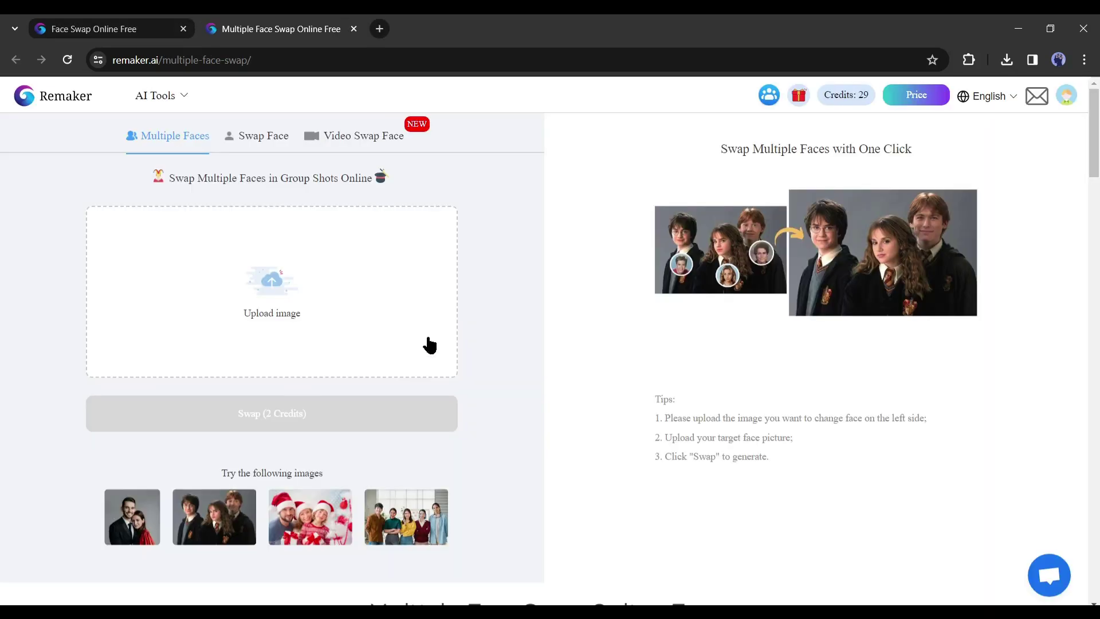
click(268, 281)
double_click(232, 150)
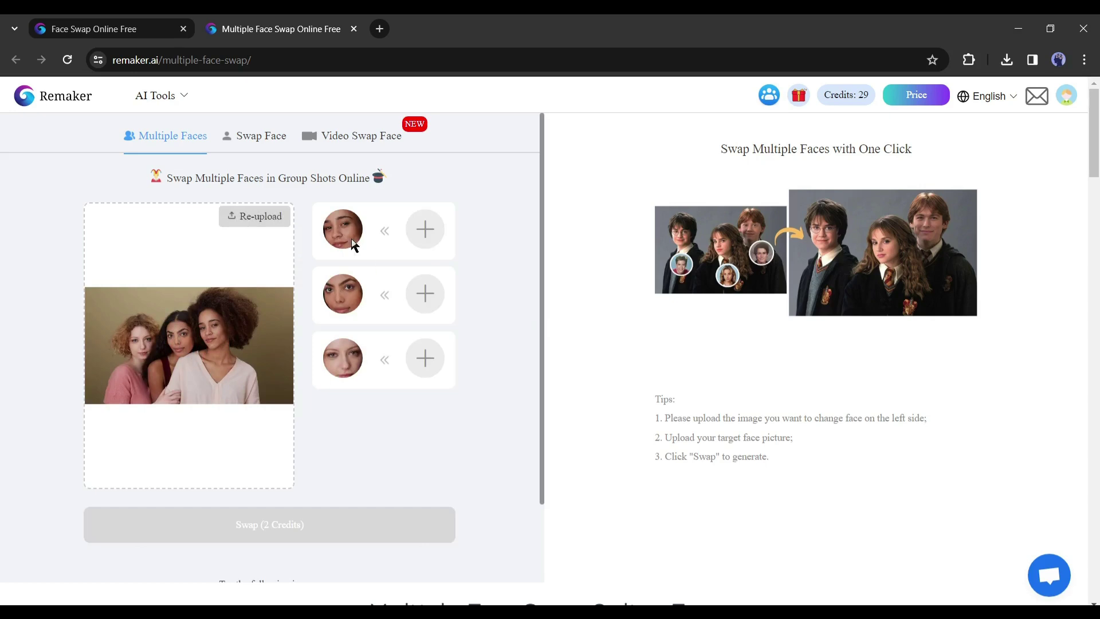
- Assign a replacement portrait to each of the three faces and run the 2-credit swap
click(425, 230)
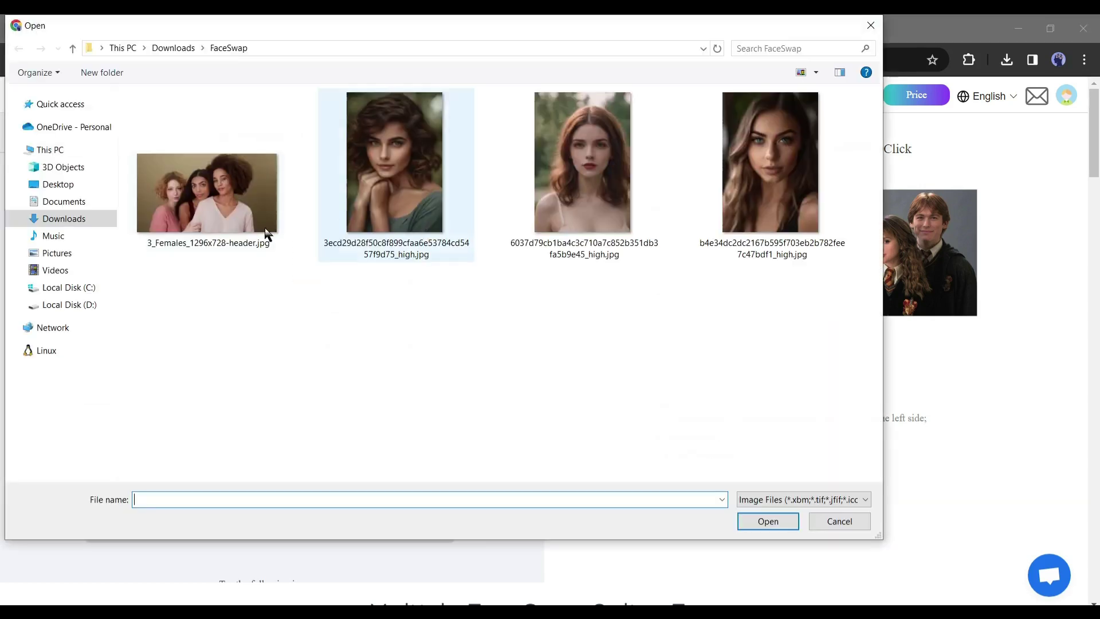
double_click(403, 184)
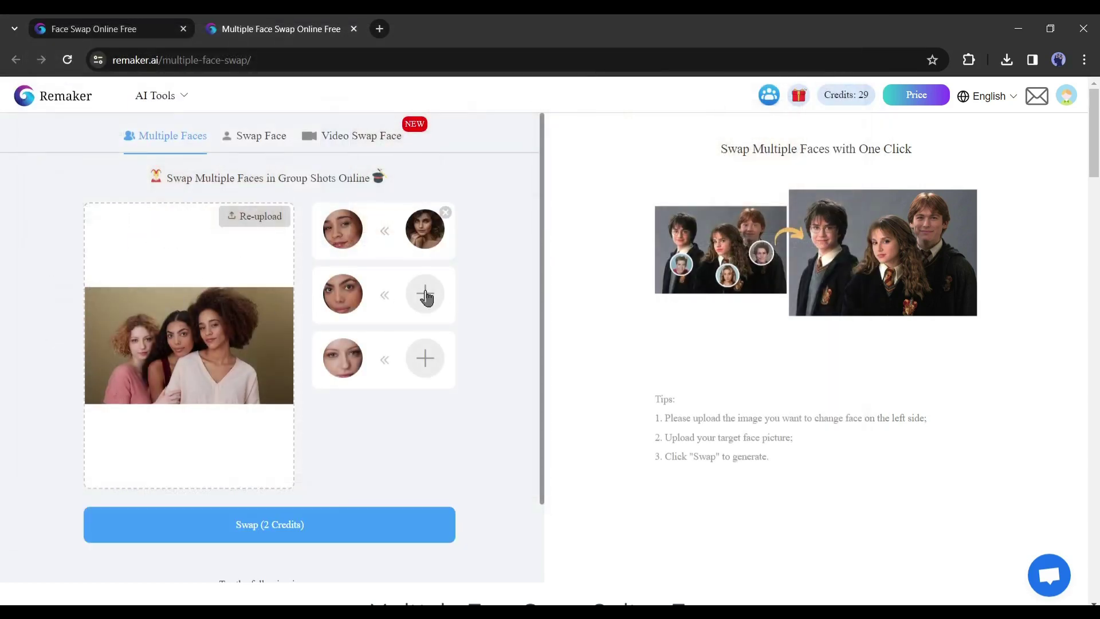
click(425, 294)
double_click(596, 168)
click(425, 360)
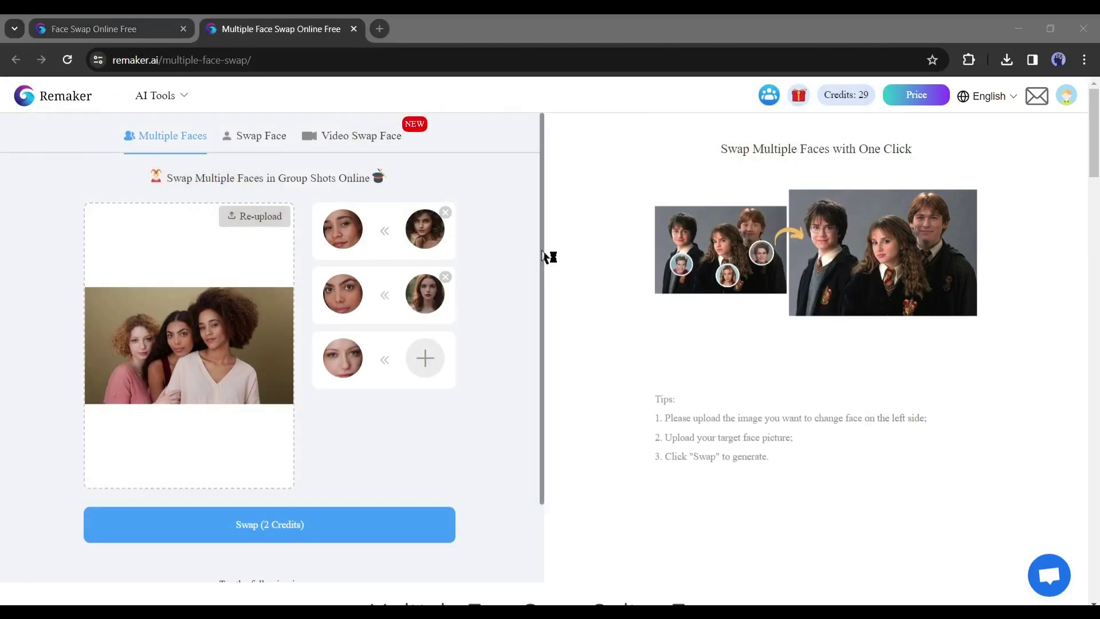
double_click(757, 172)
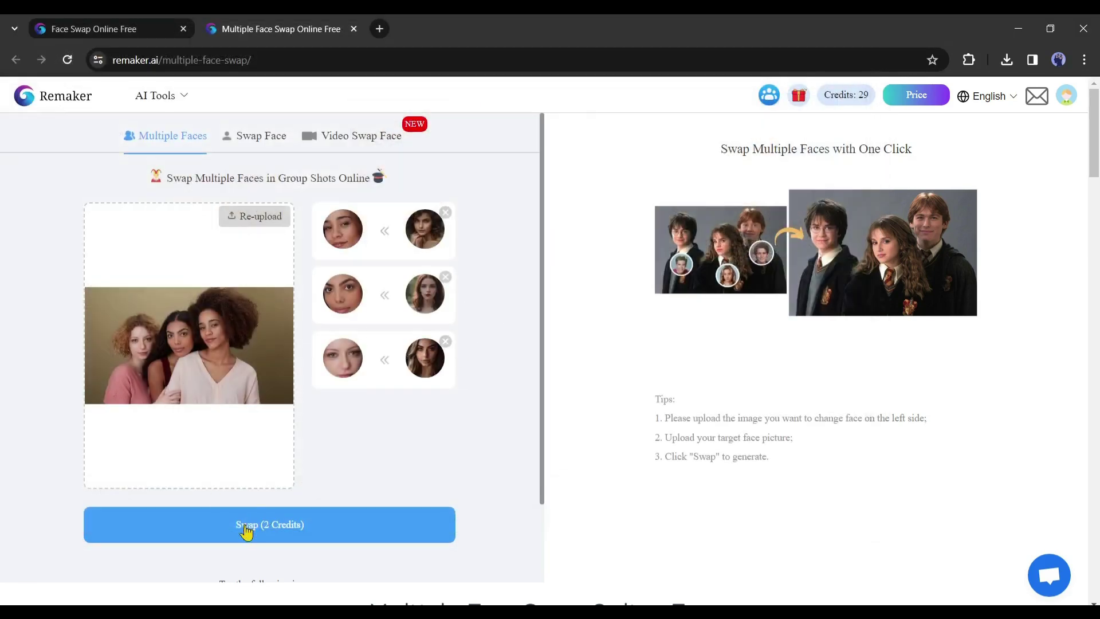
click(268, 530)
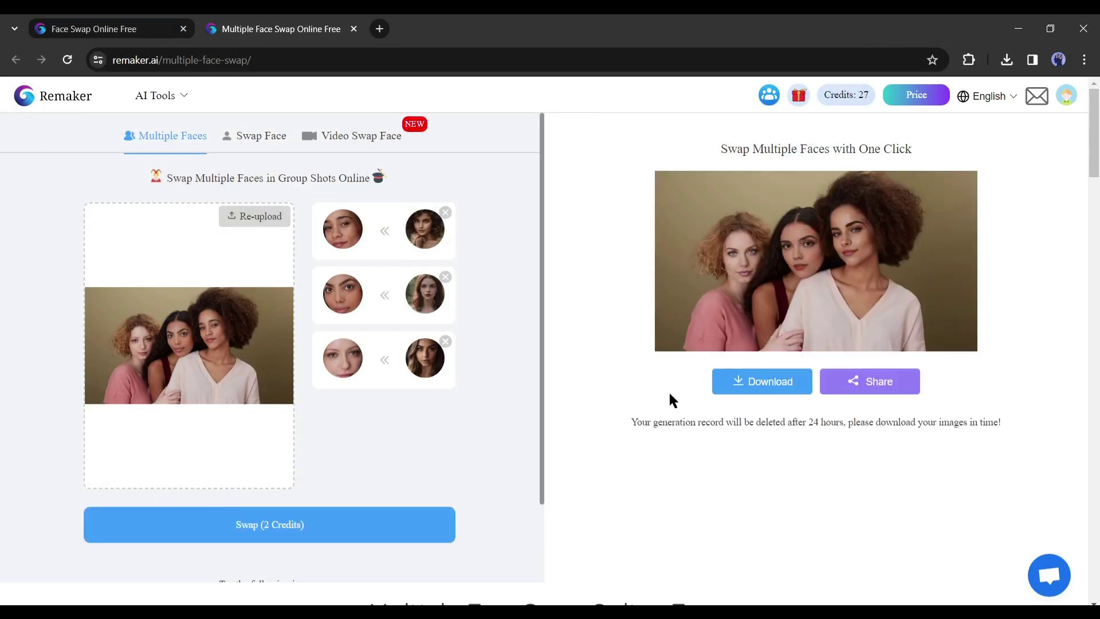
- View the three-face group swap result enlarged, then close the preview
click(805, 278)
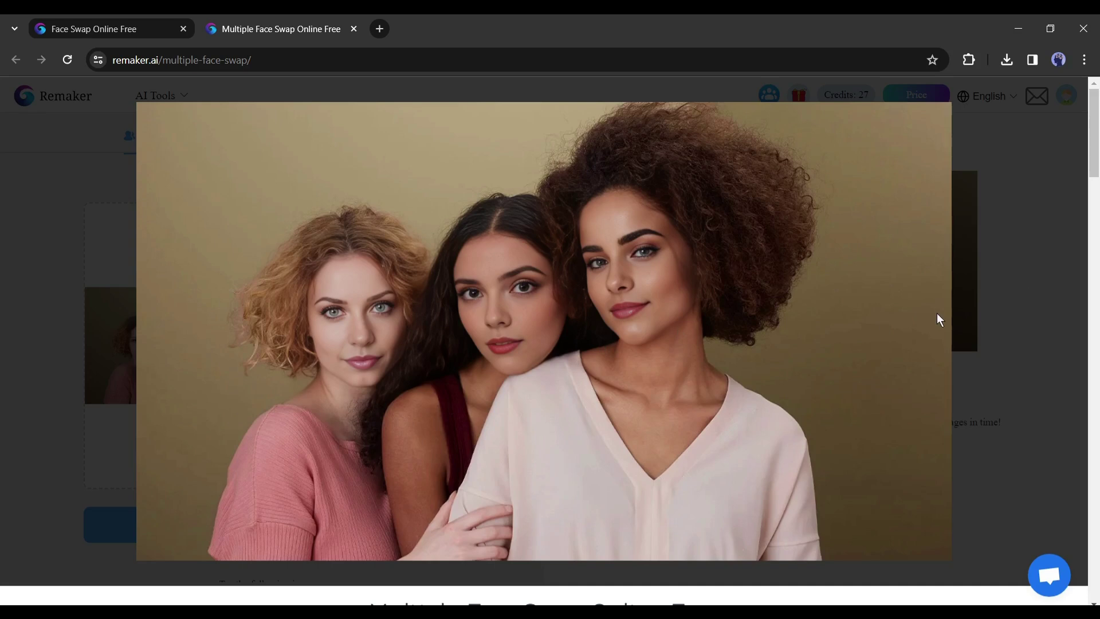
click(968, 321)
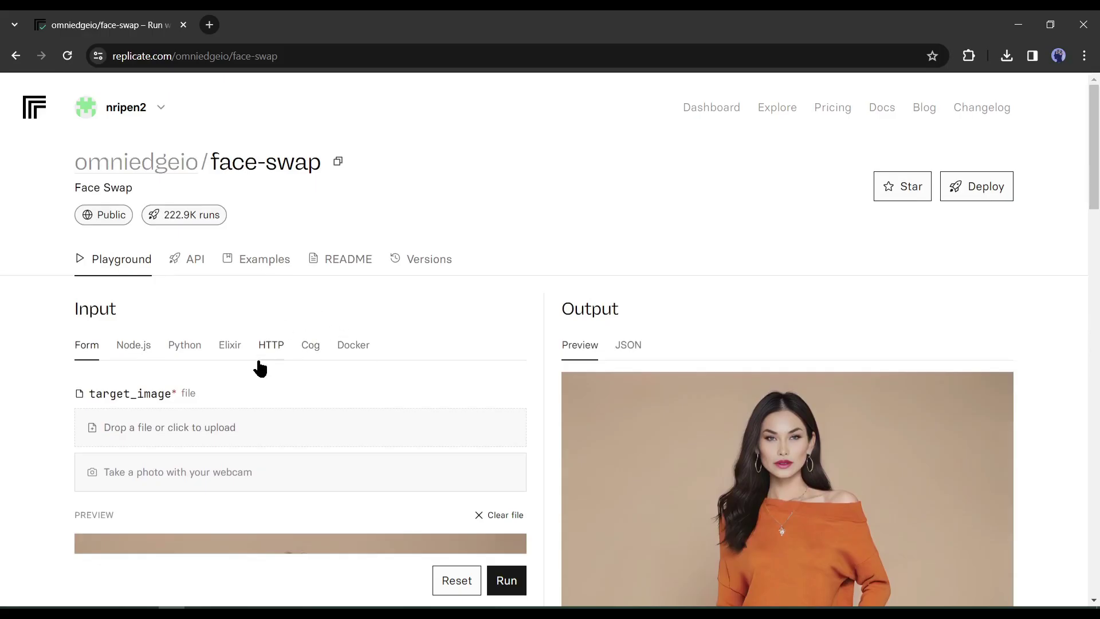
- Browse Replicate's text, music, speech and fine-tuned model examples, ending on sdxl-emoji
scroll(201, 376, down, 2)
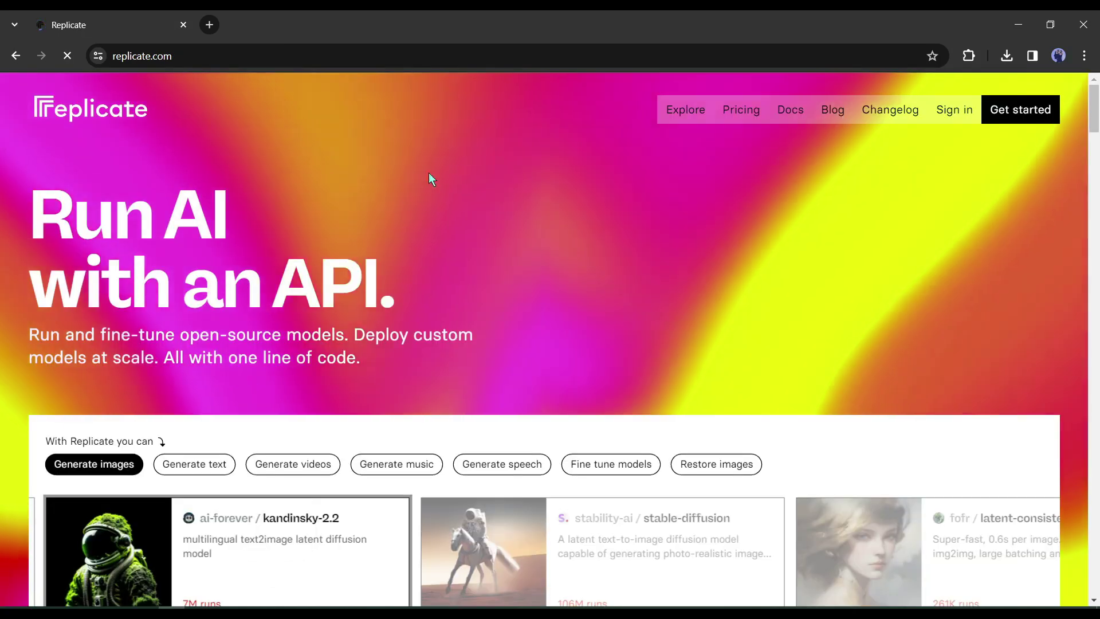
scroll(401, 315, down, 12)
scroll(401, 314, up, 4)
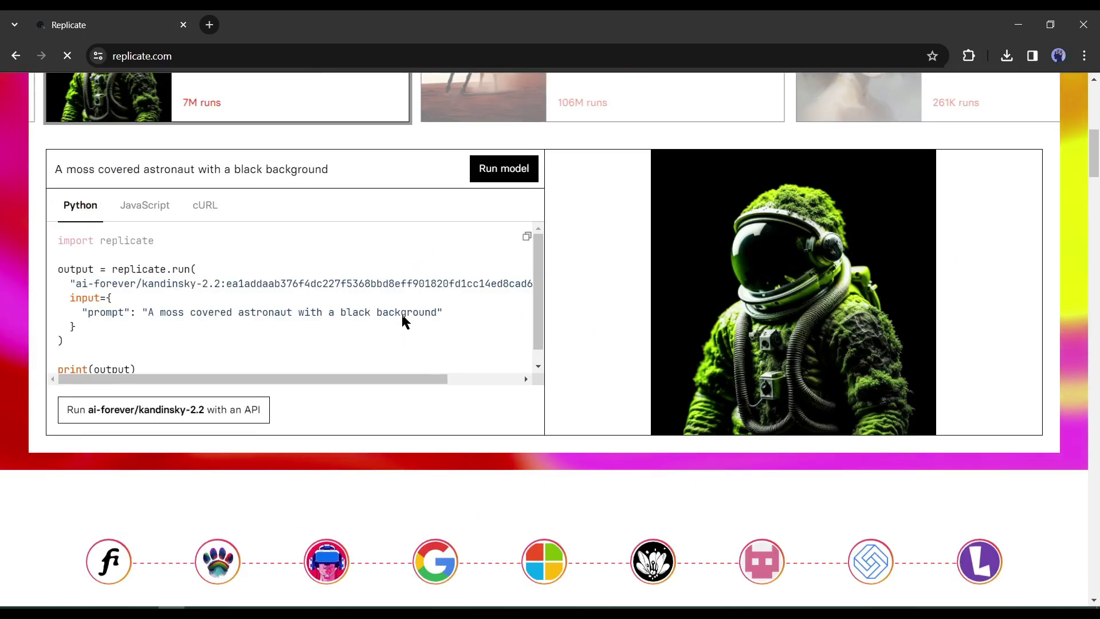
scroll(404, 320, up, 4)
click(219, 179)
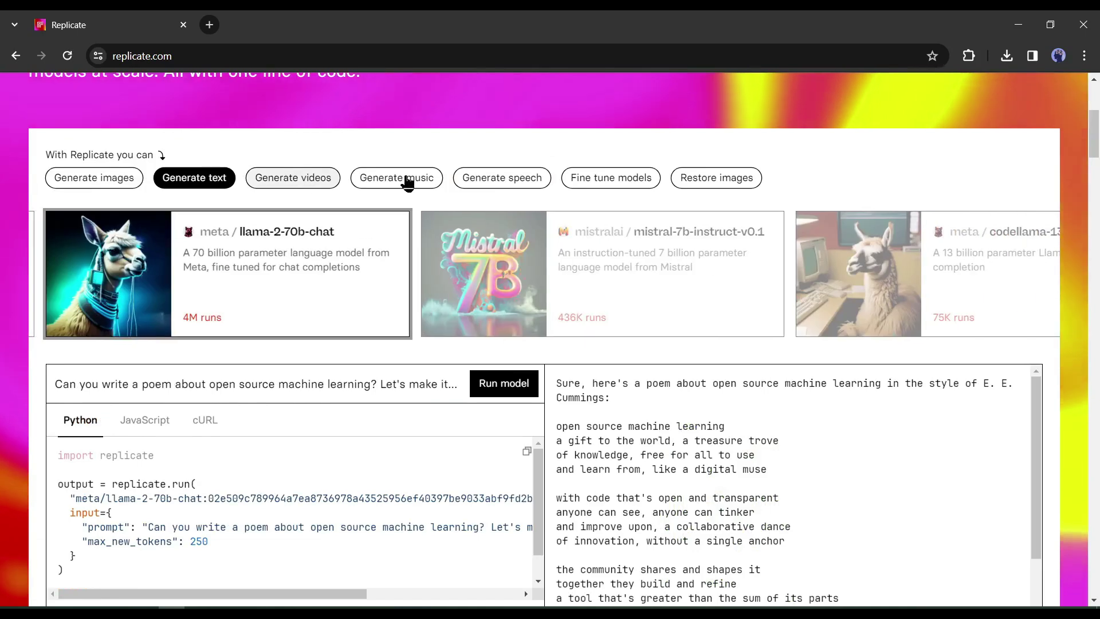
click(407, 183)
click(498, 181)
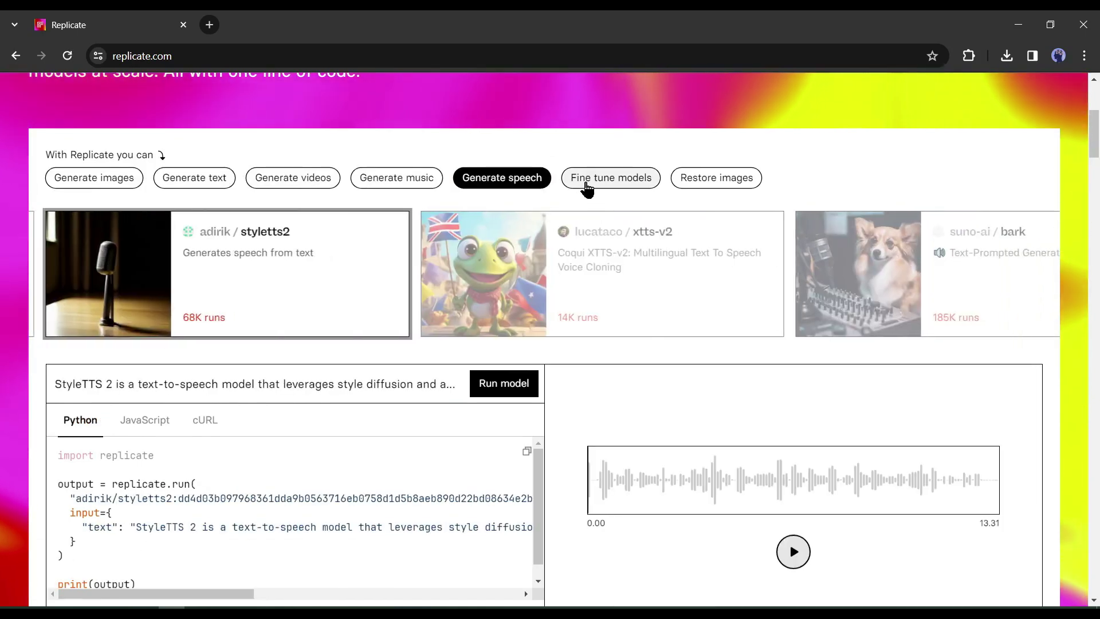
click(590, 179)
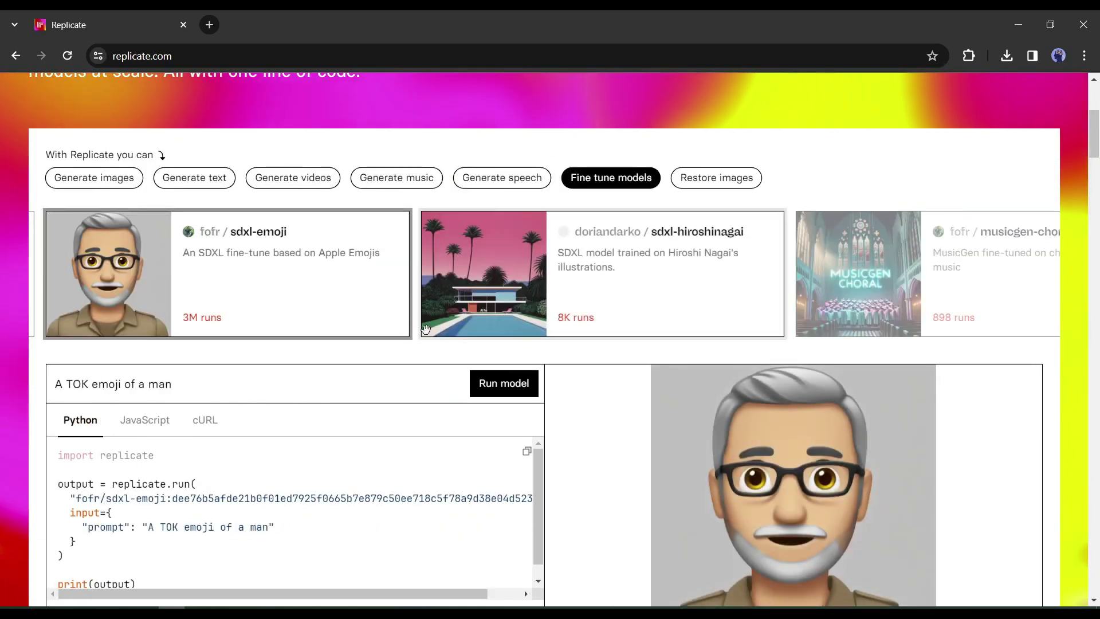
scroll(422, 380, up, 5)
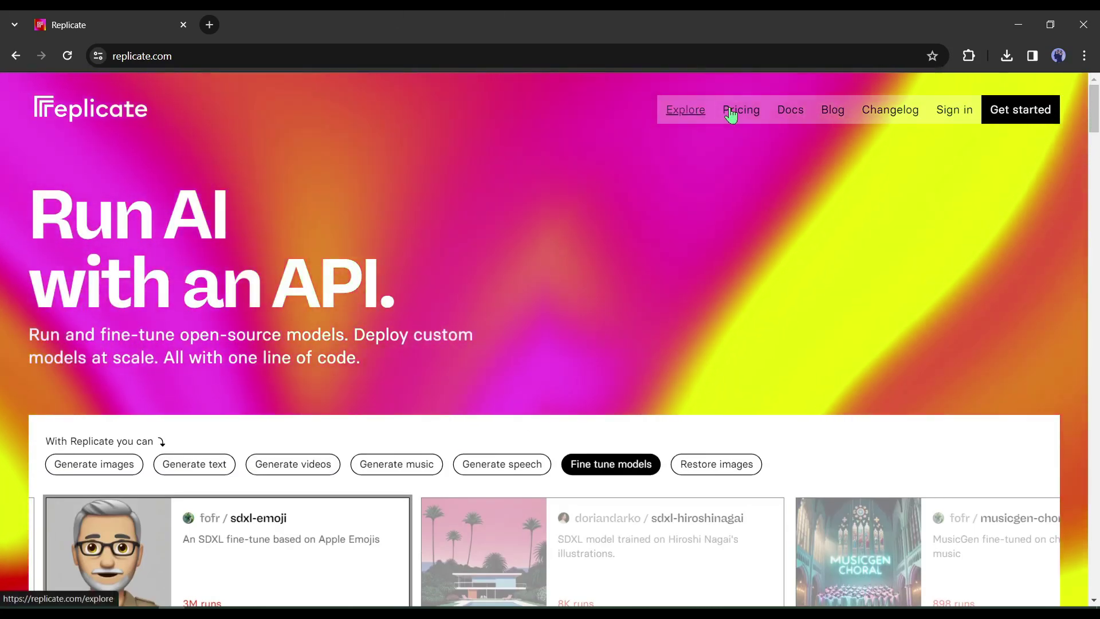
- Search Replicate's Explore models for 'FaceSwap' and open omniedgeio/face-swap
click(685, 114)
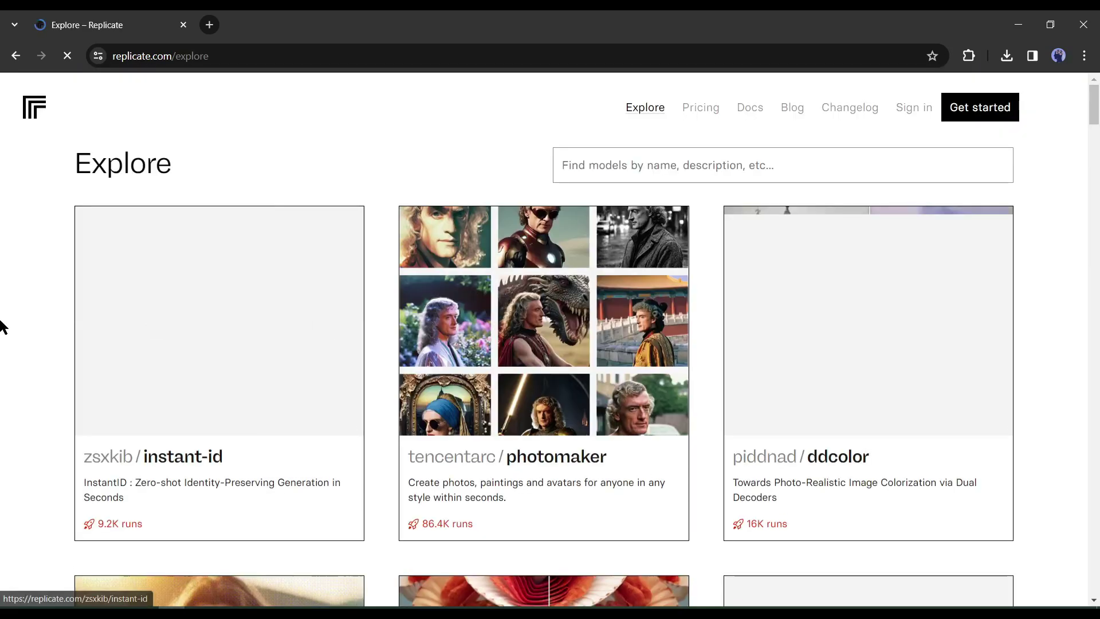
click(653, 165)
text(FaceSwap)
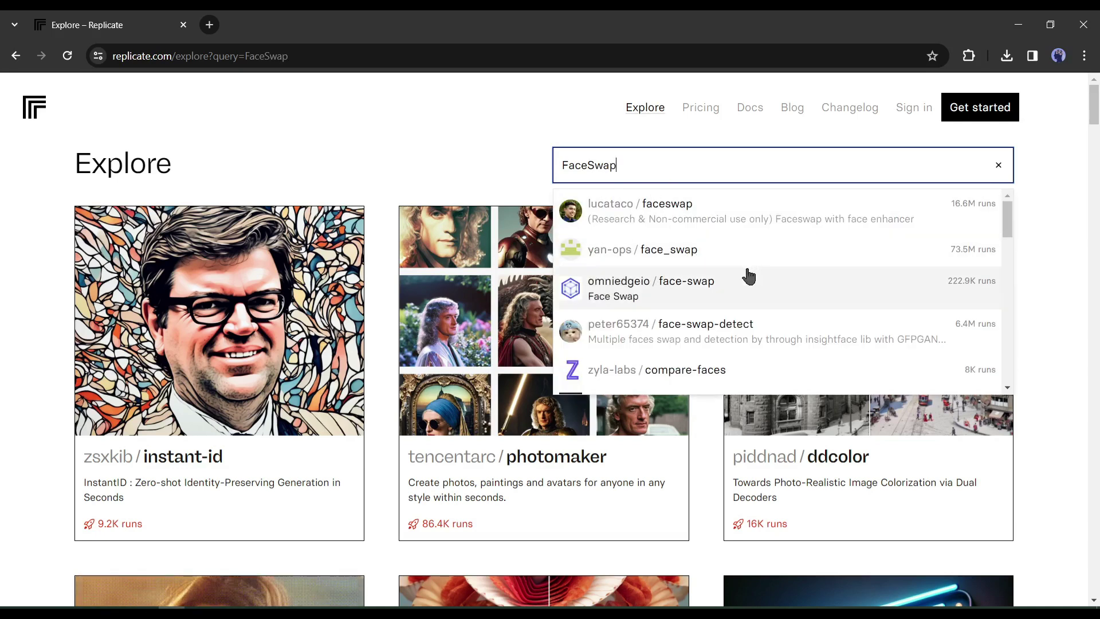
click(636, 287)
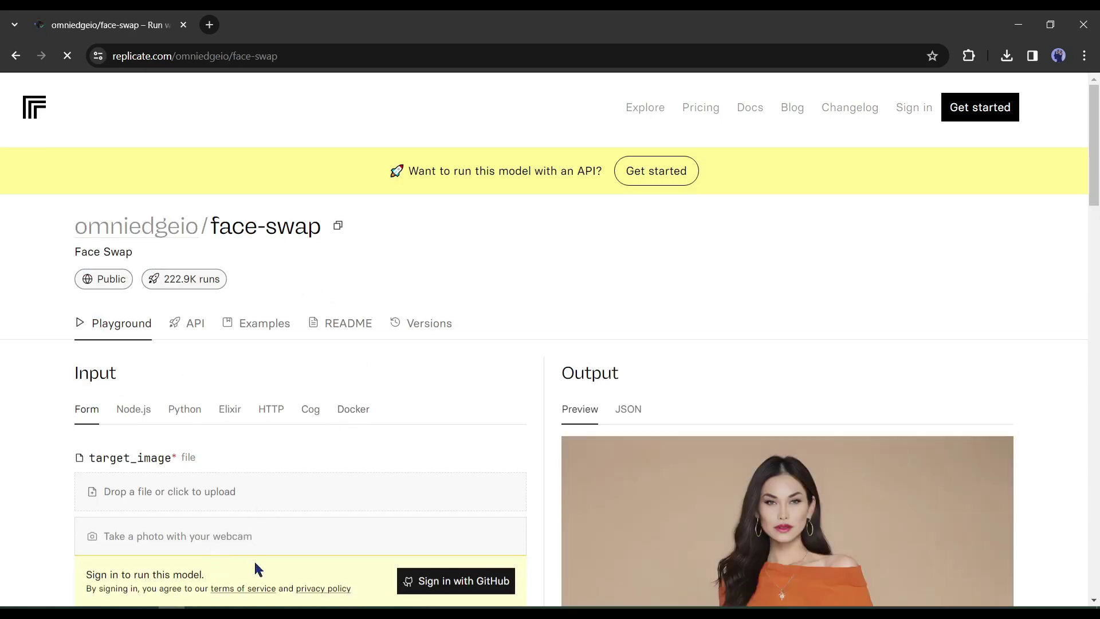
- Sign in to Replicate with GitHub to authorise access
scroll(388, 458, down, 3)
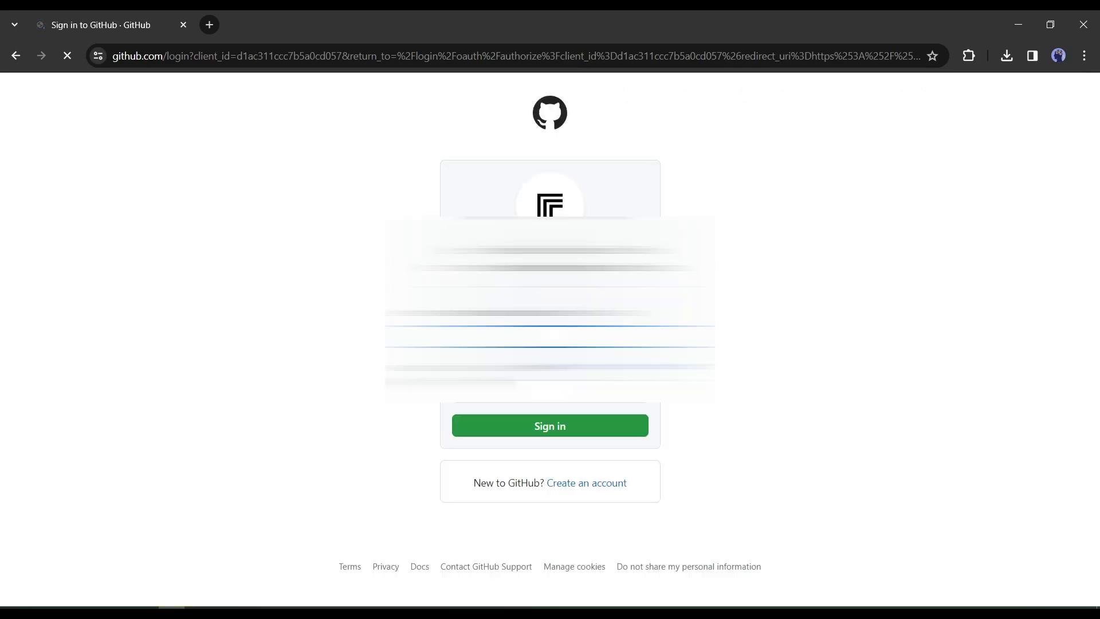
click(523, 424)
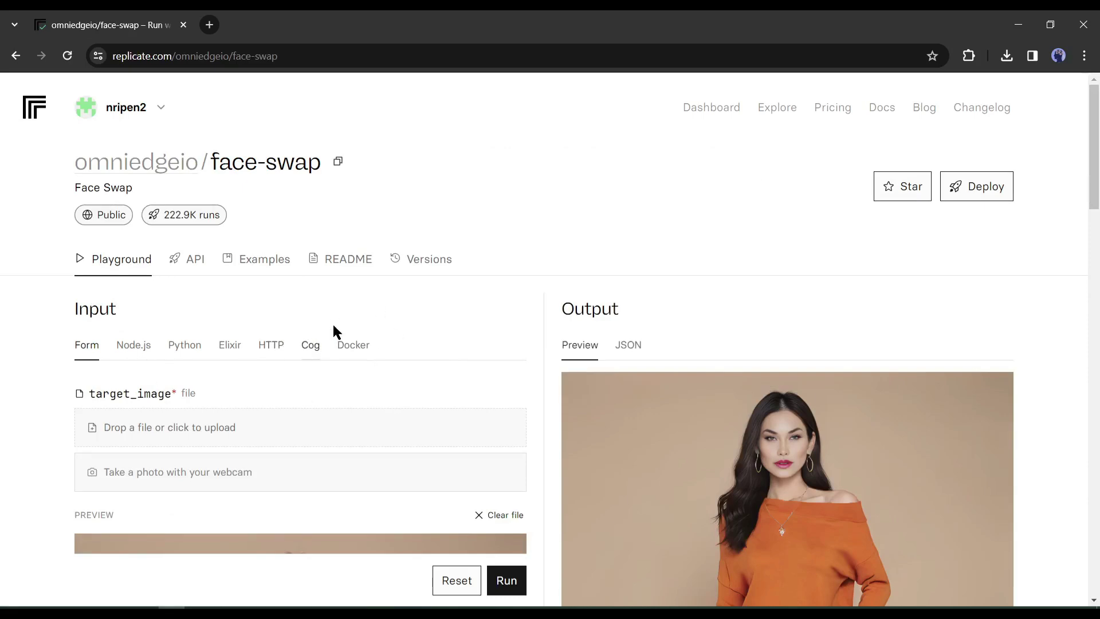
- Replace the target_image with the red-haired portrait
scroll(201, 372, down, 3)
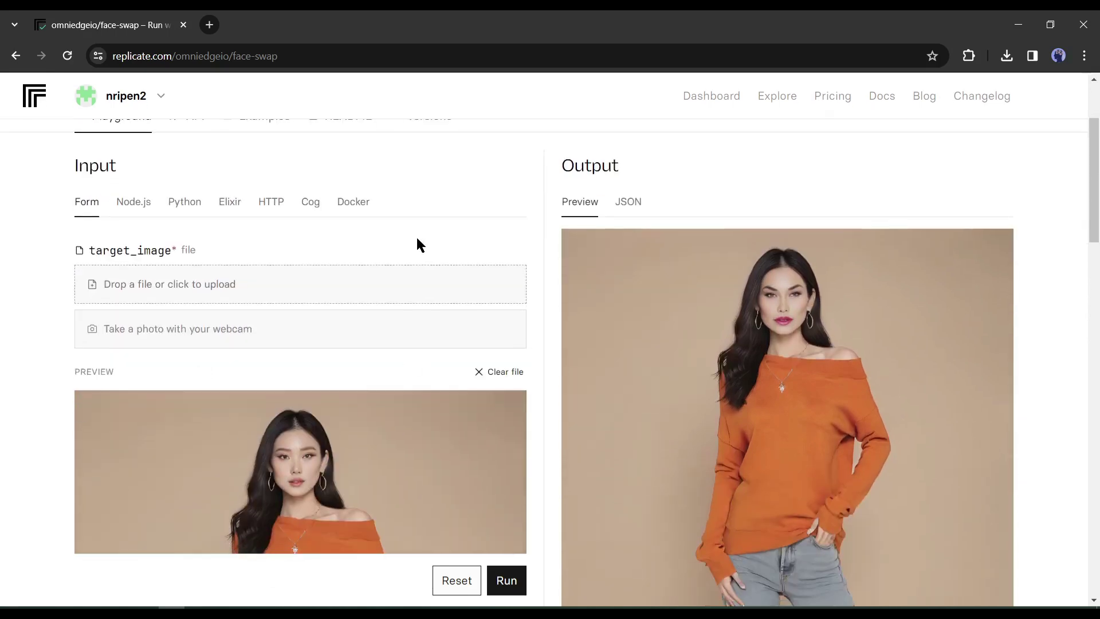
click(490, 374)
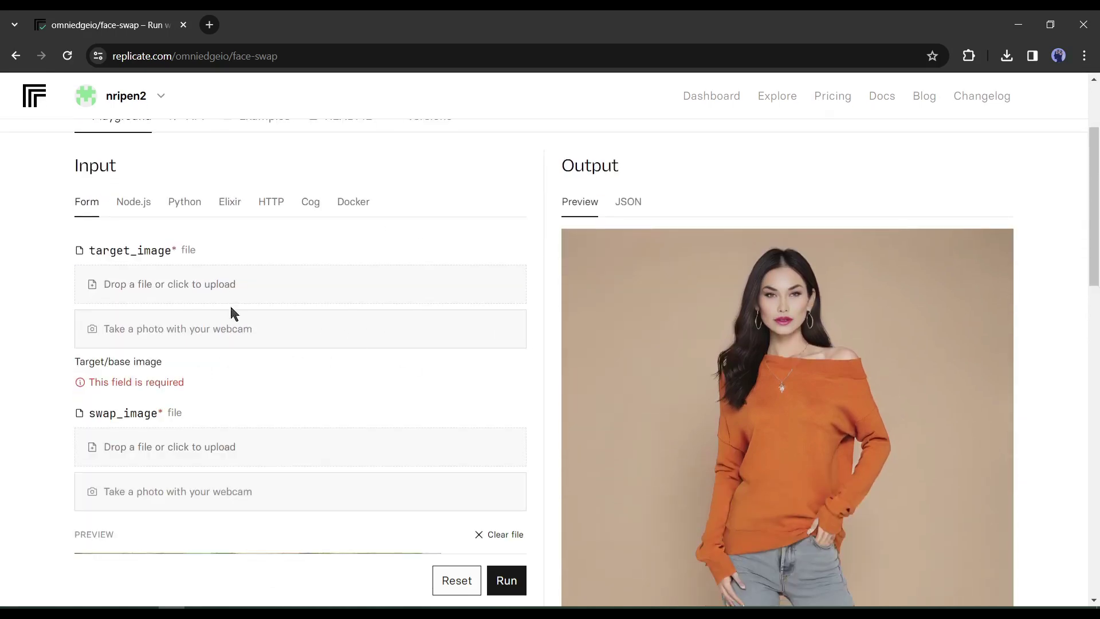
click(235, 283)
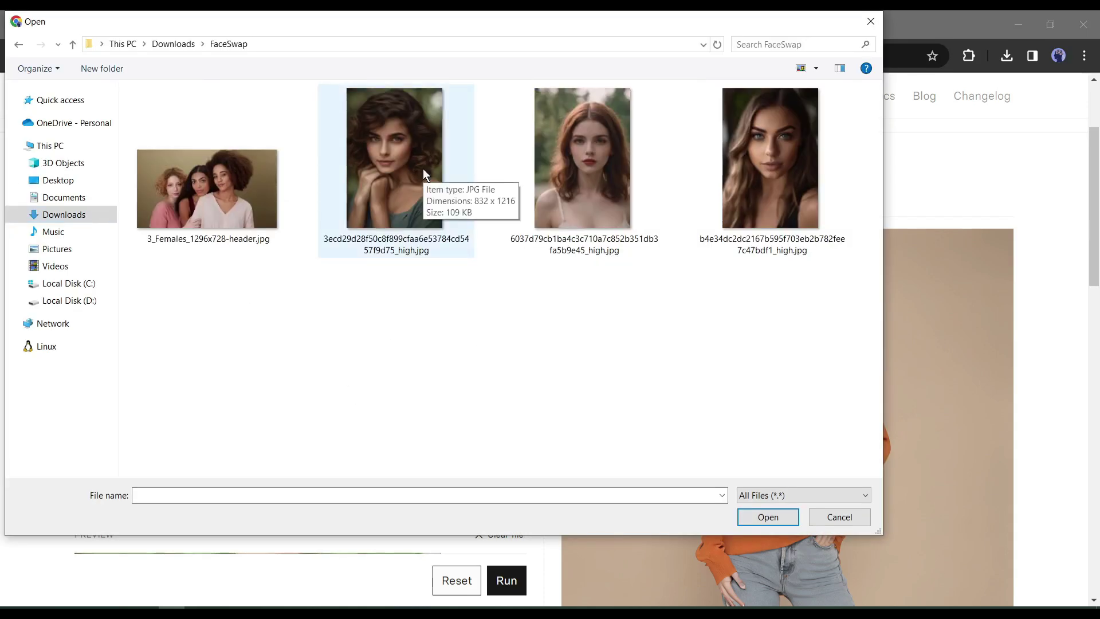
double_click(513, 172)
- Replace the trench-coat swap_image with the curly-haired brunette portrait
scroll(384, 317, down, 10)
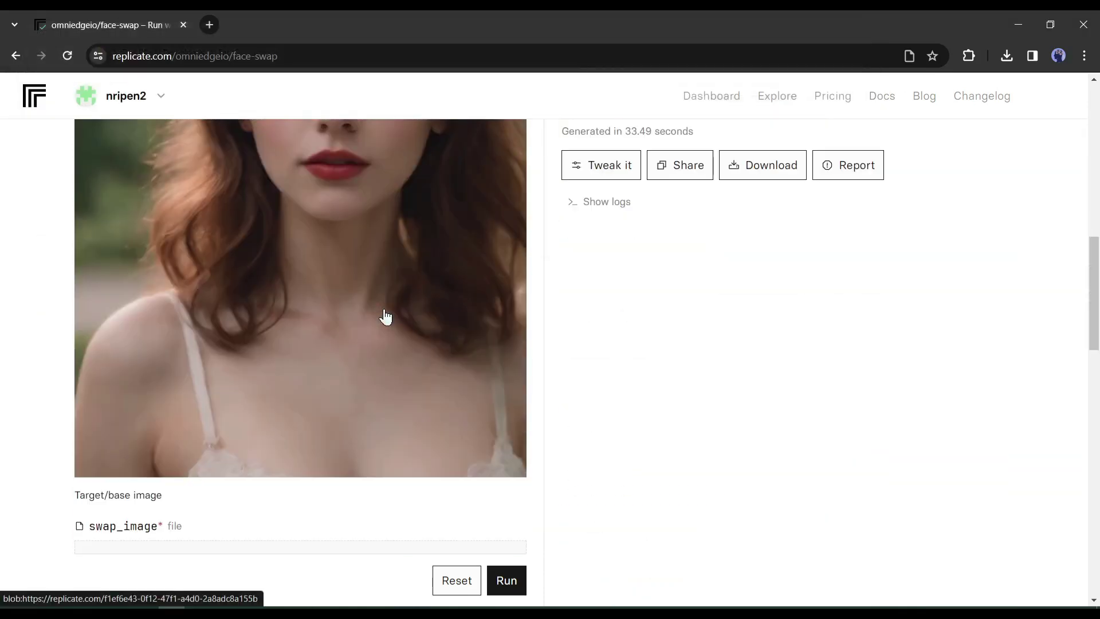
scroll(384, 316, down, 6)
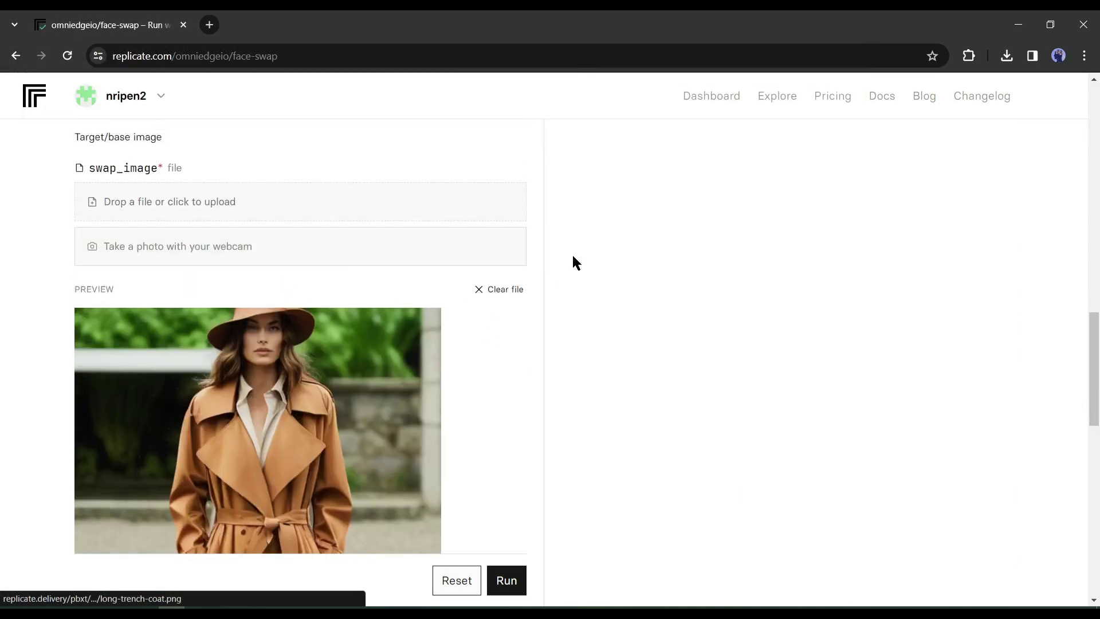
click(513, 290)
click(235, 201)
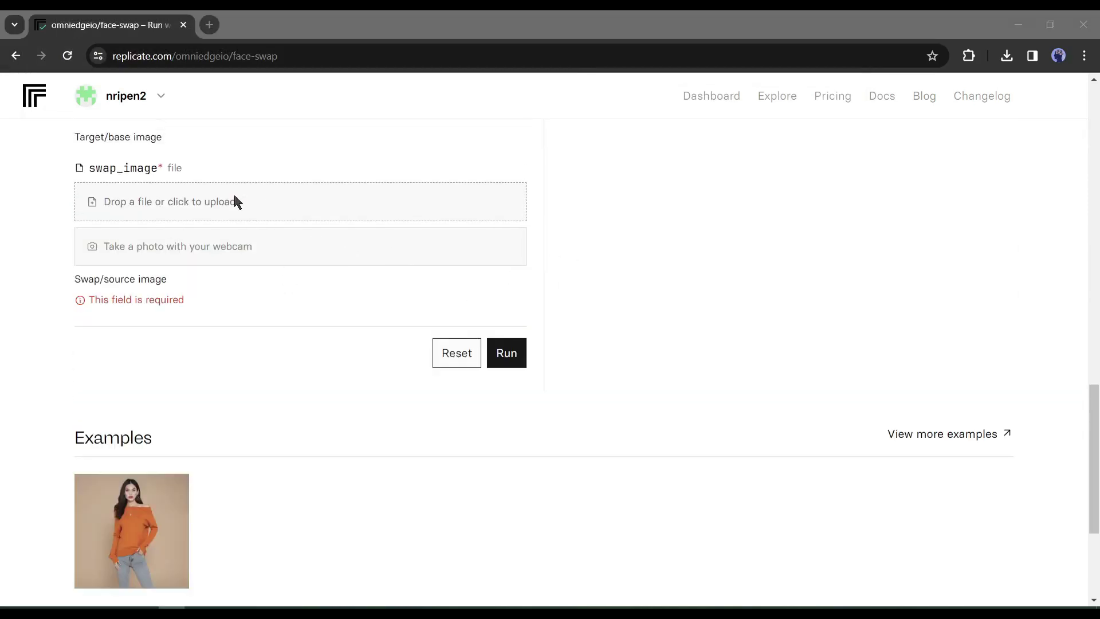
click(344, 246)
double_click(394, 173)
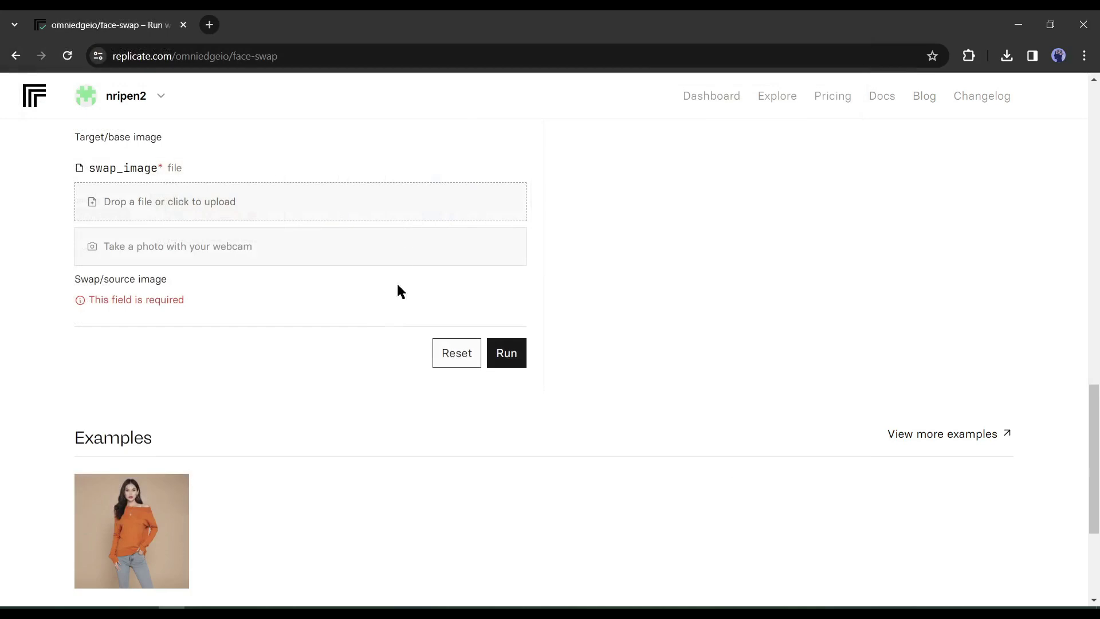
scroll(346, 325, up, 10)
scroll(348, 321, down, 14)
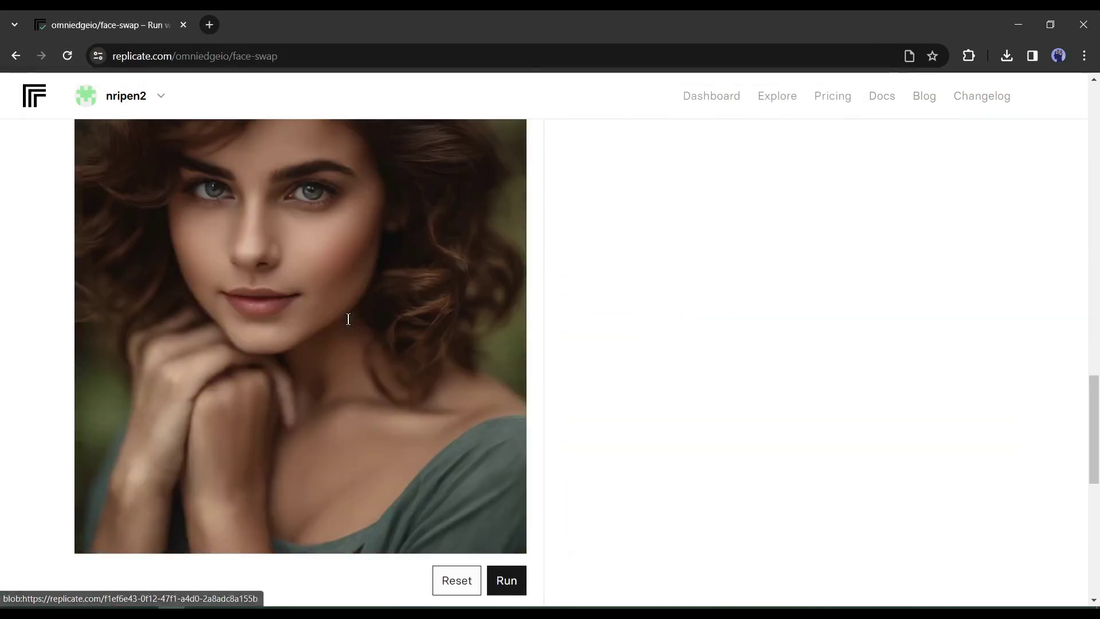
- Run the face swap and open the resulting red-haired portrait in a new tab
click(508, 580)
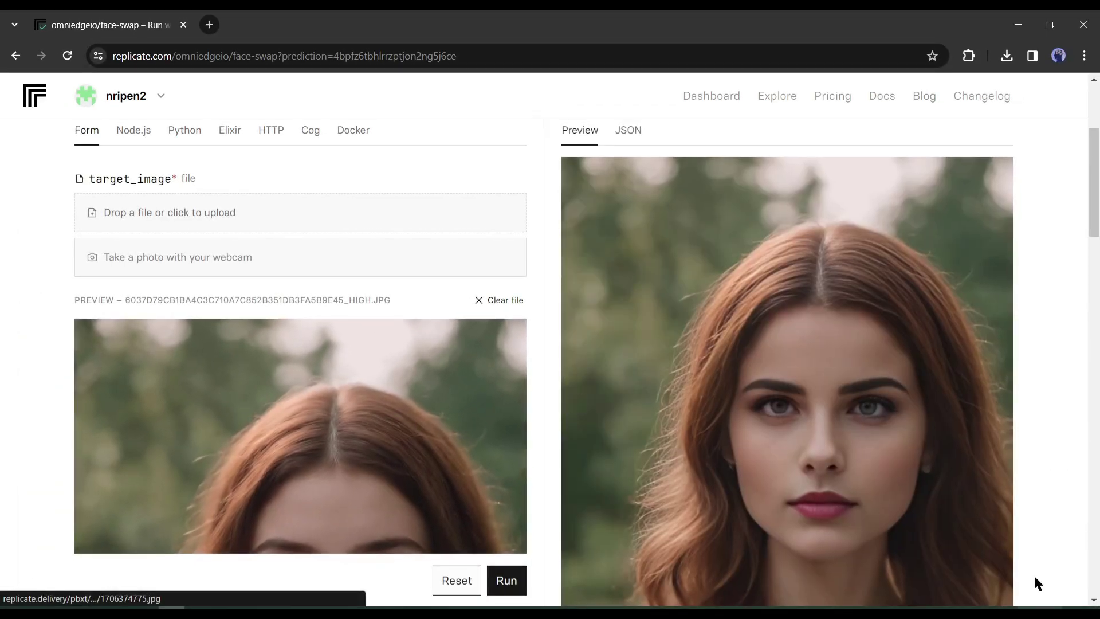
scroll(781, 368, down, 5)
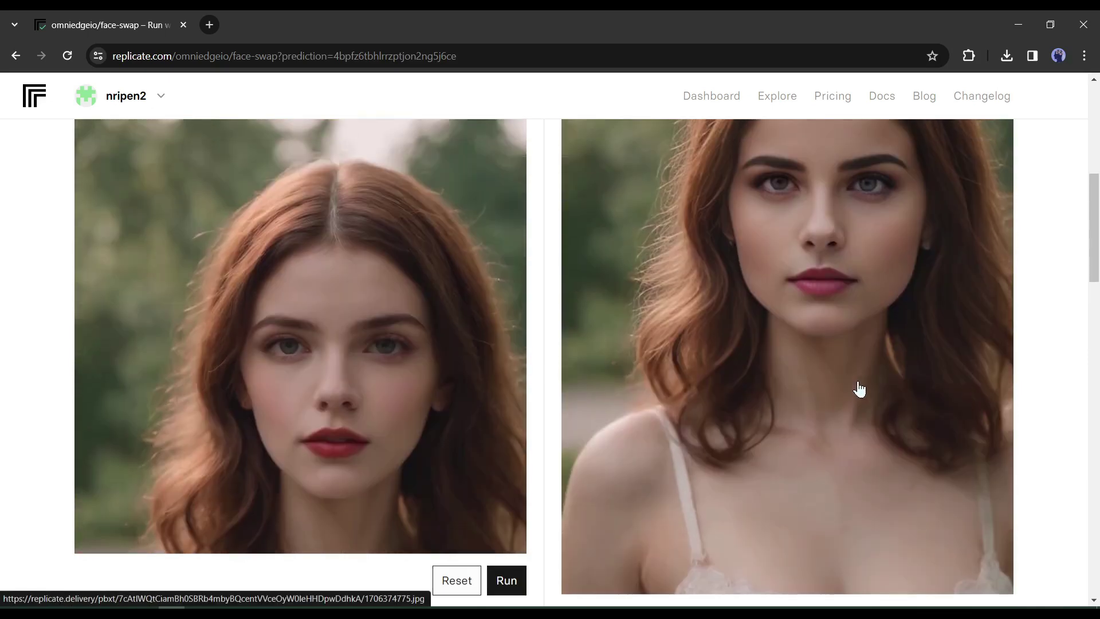
scroll(813, 358, down, 13)
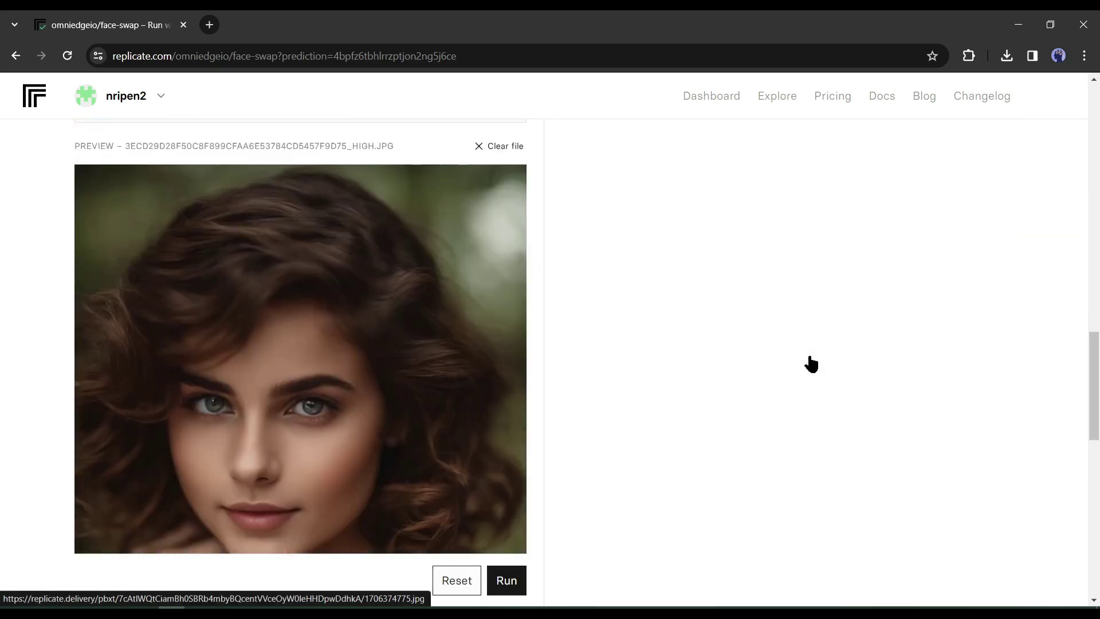
scroll(809, 356, up, 11)
scroll(811, 362, up, 3)
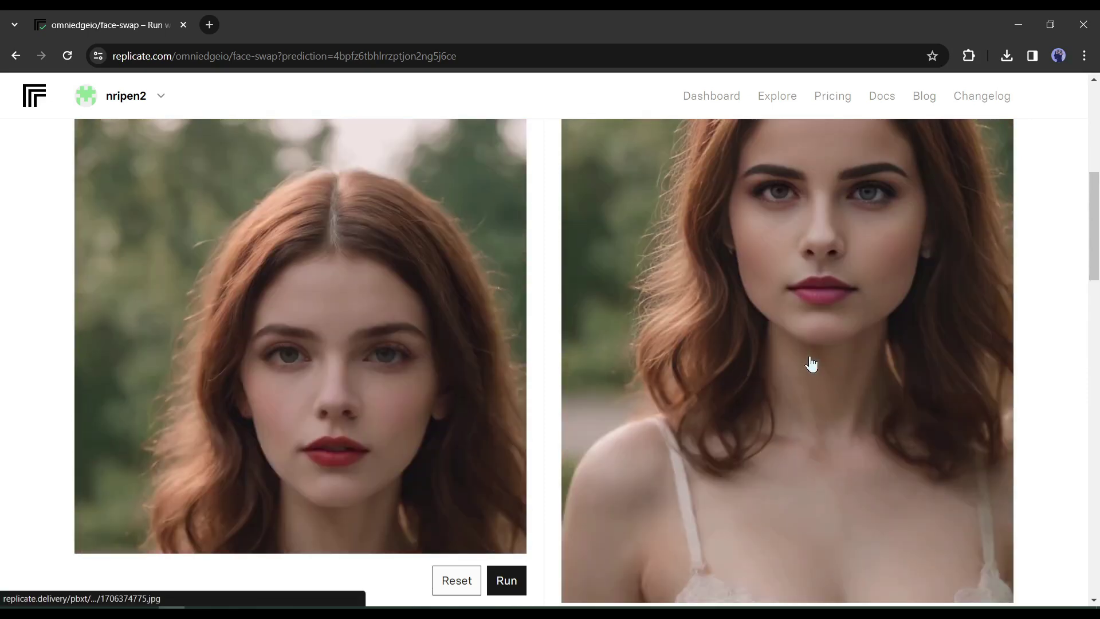
scroll(811, 364, down, 10)
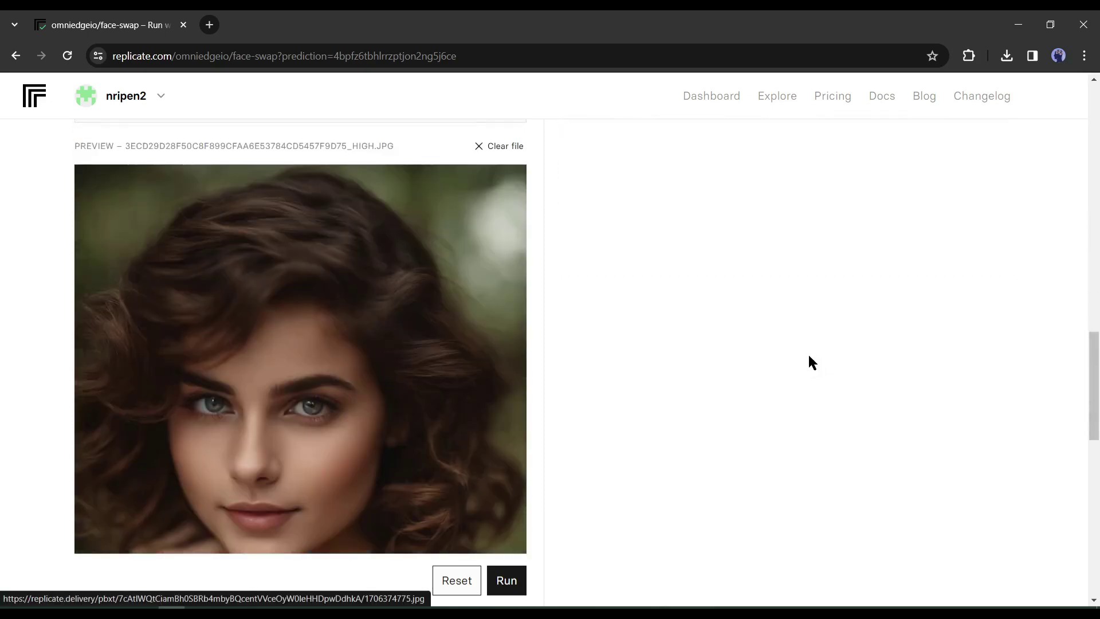
scroll(810, 363, up, 6)
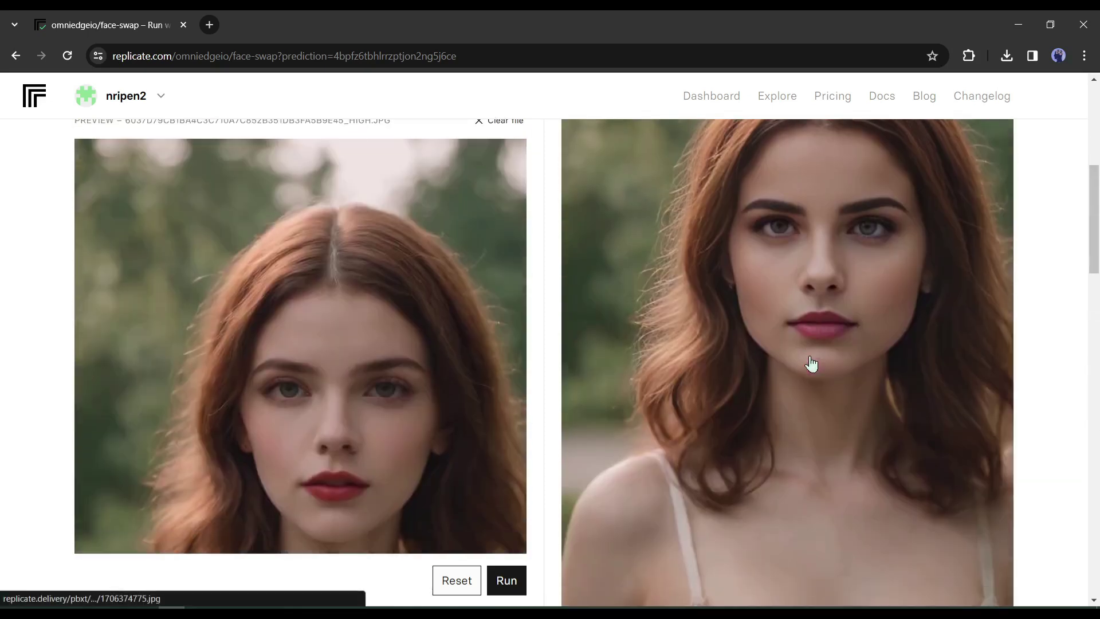
middle_click(941, 349)
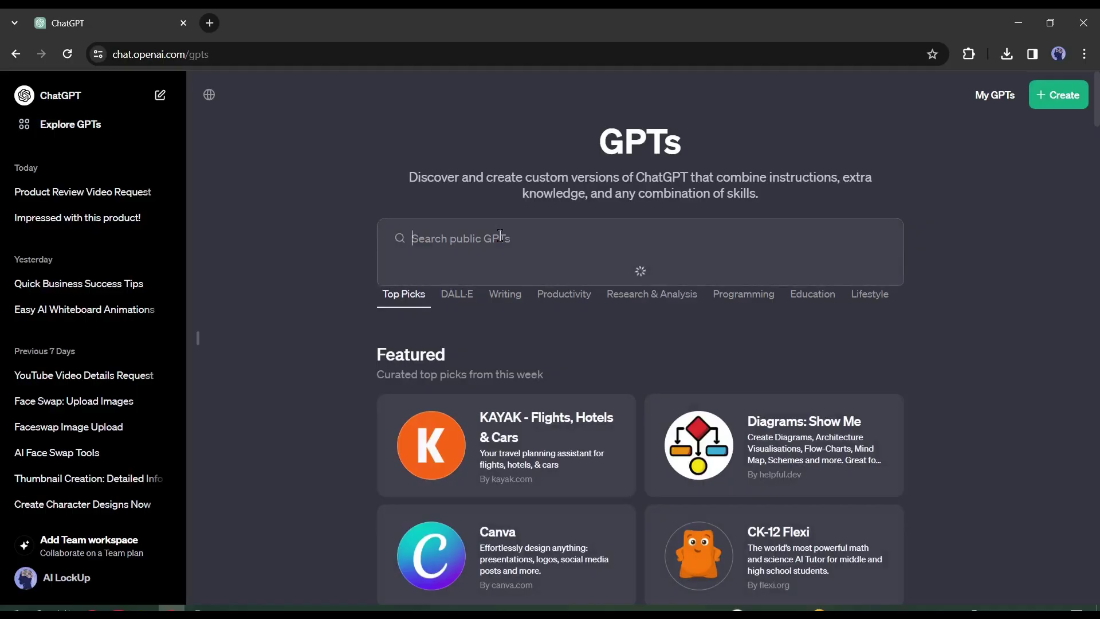
- Search public GPTs for 'face' and open Face Swap Master by Mojju
text(faceswap)
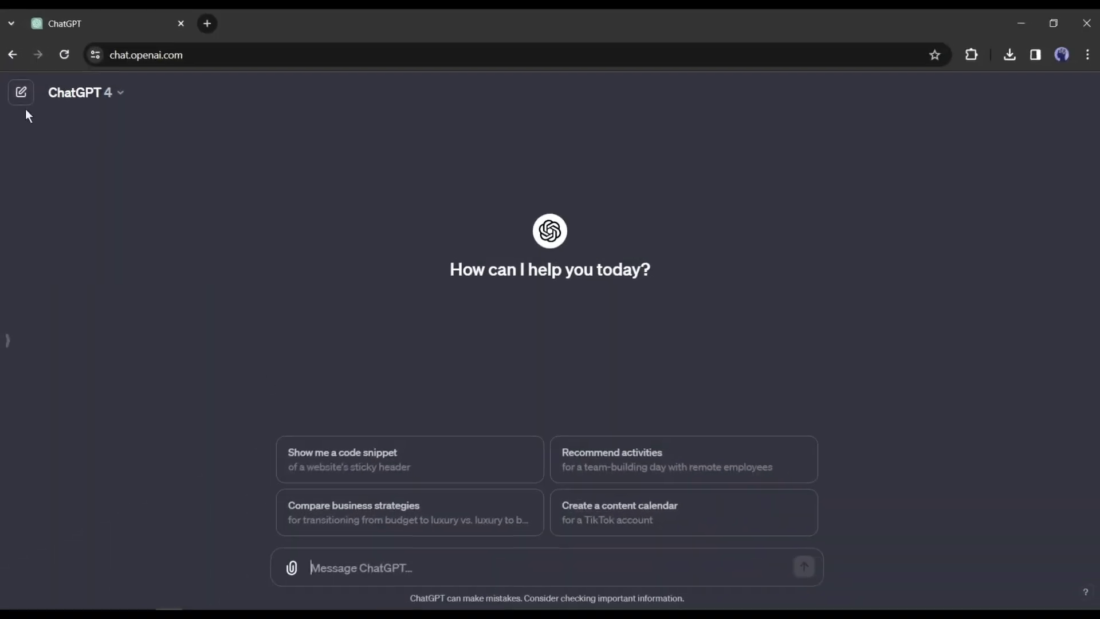
click(11, 340)
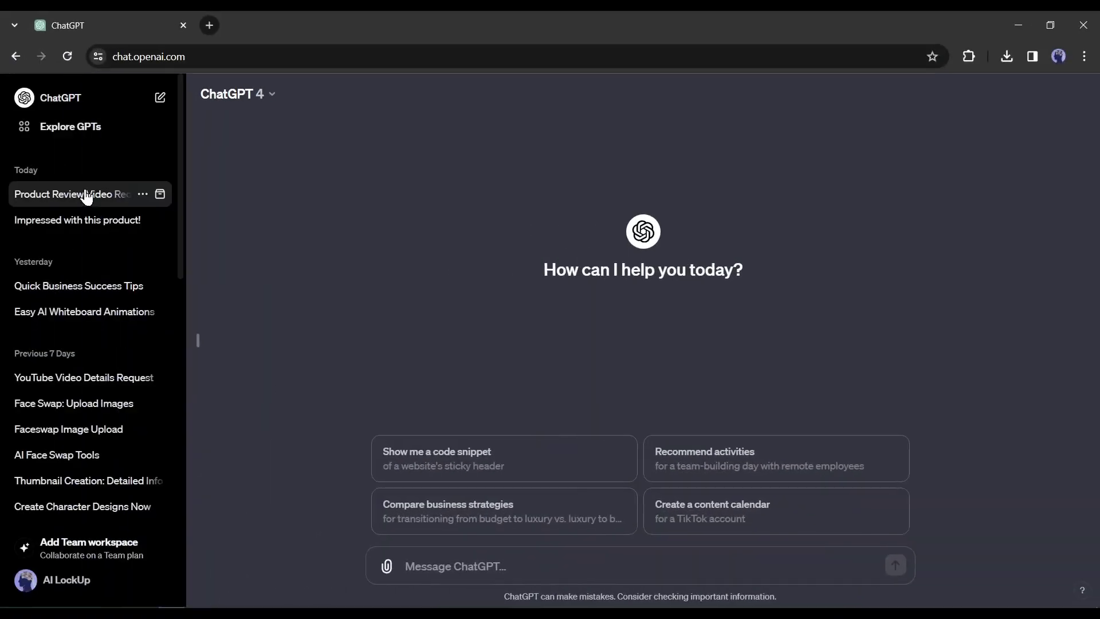
click(74, 126)
click(201, 353)
click(360, 245)
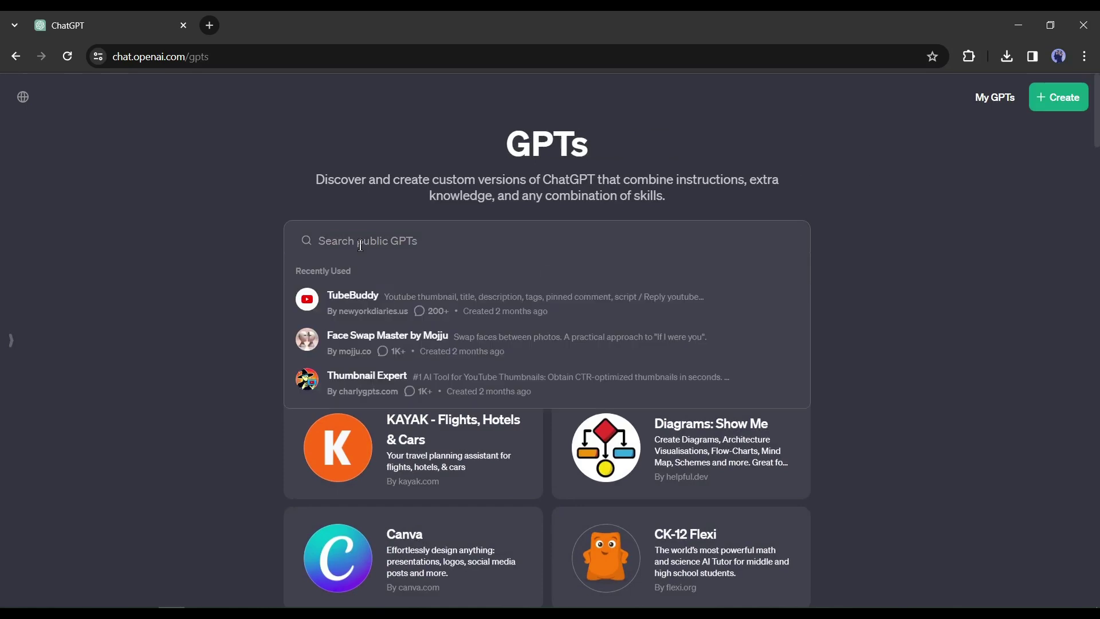
text(face)
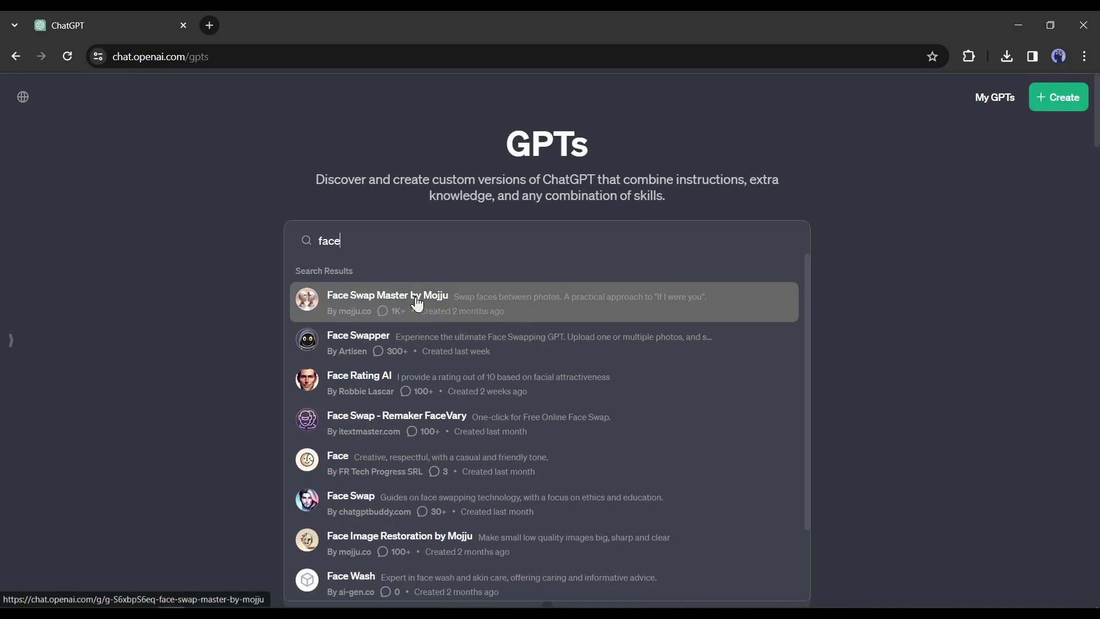
click(478, 299)
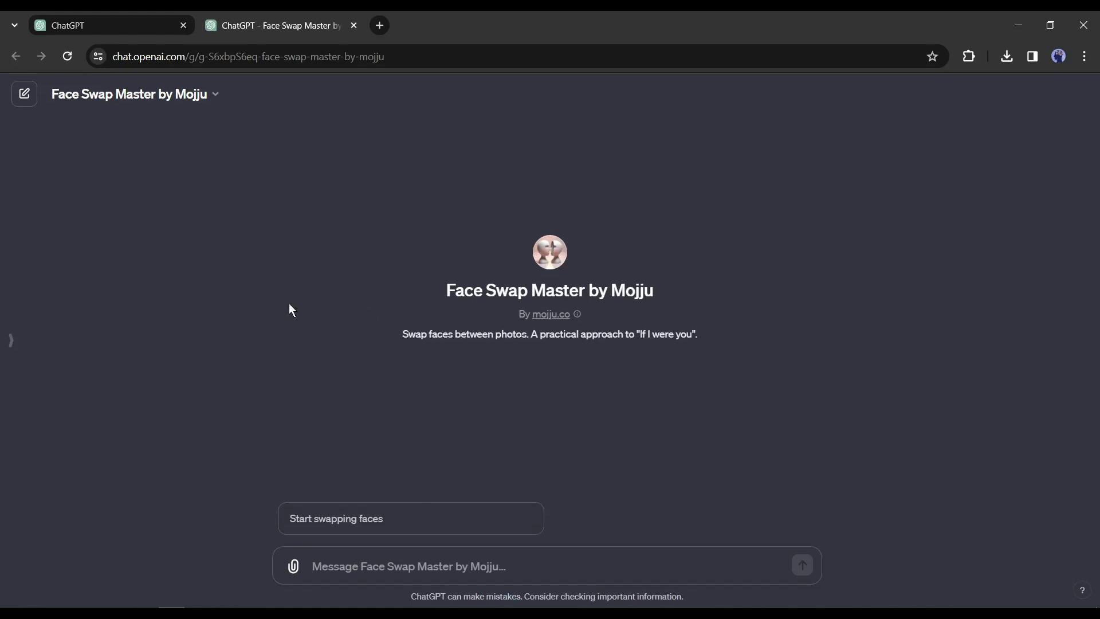
- Start a face-swapping chat with Face Swap Master and open its linked upload page
drag(453, 293, 751, 296)
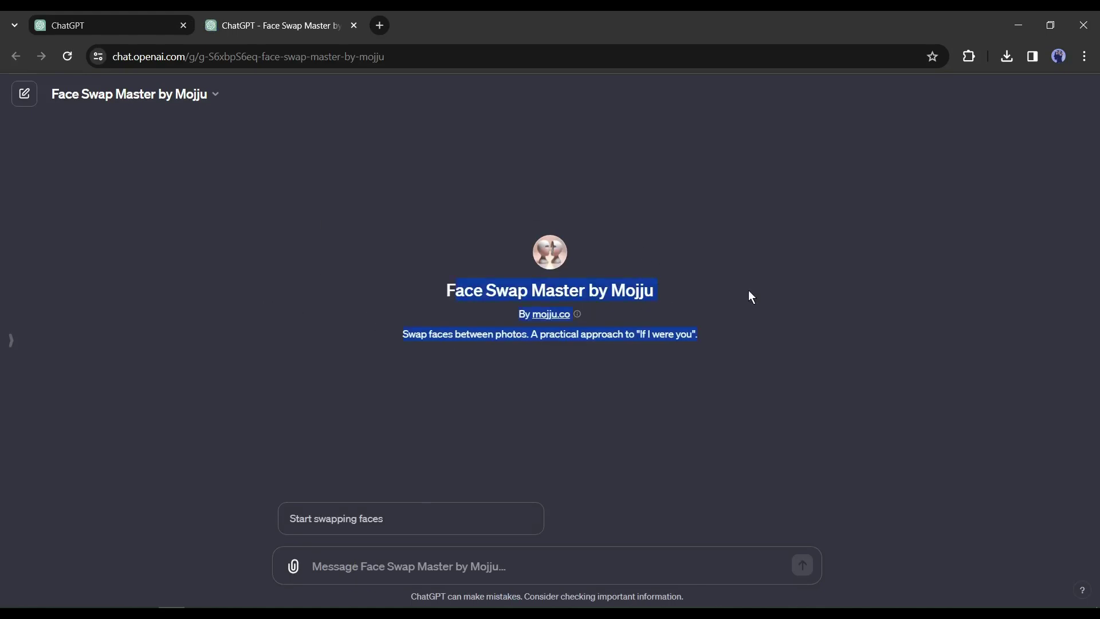
click(356, 522)
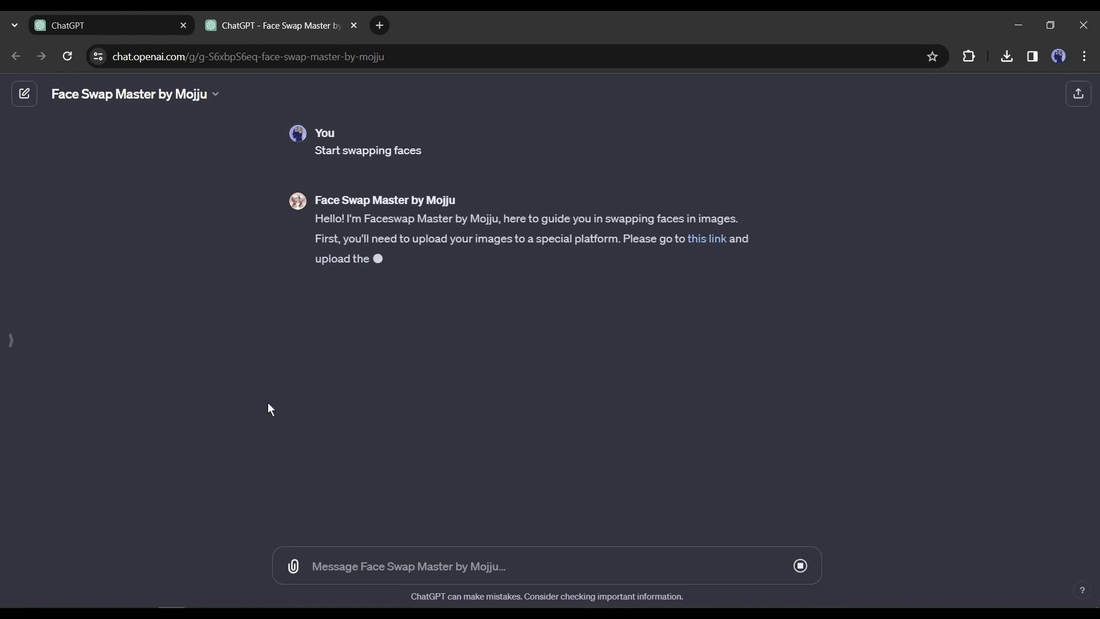
click(709, 238)
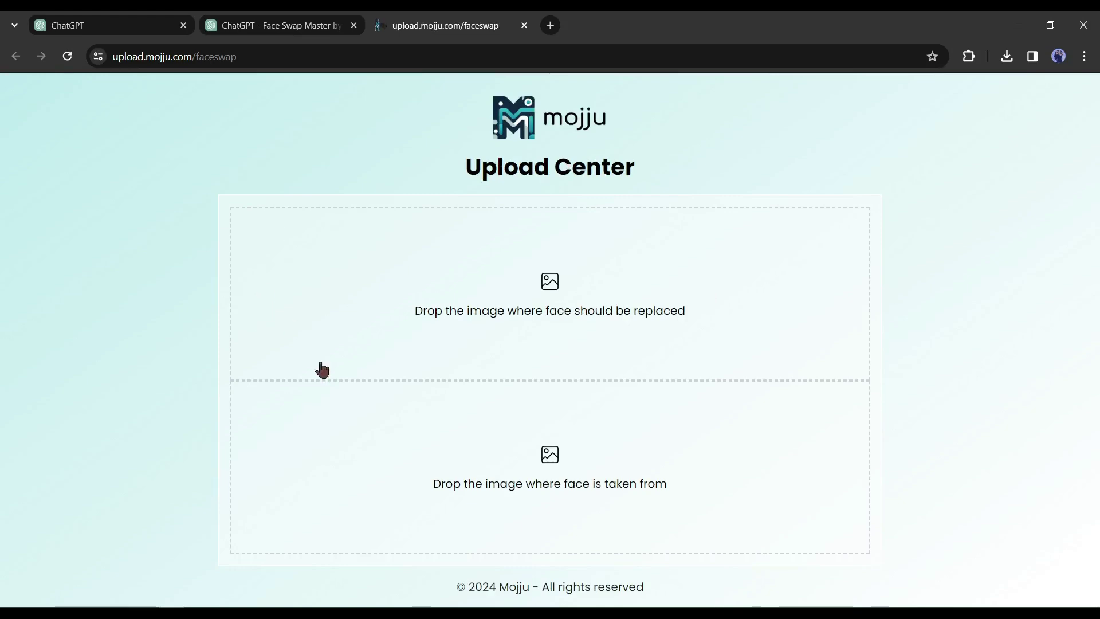
- Upload the face-to-replace portrait and the face-source portrait to Mojju's Upload Center
click(536, 297)
double_click(421, 204)
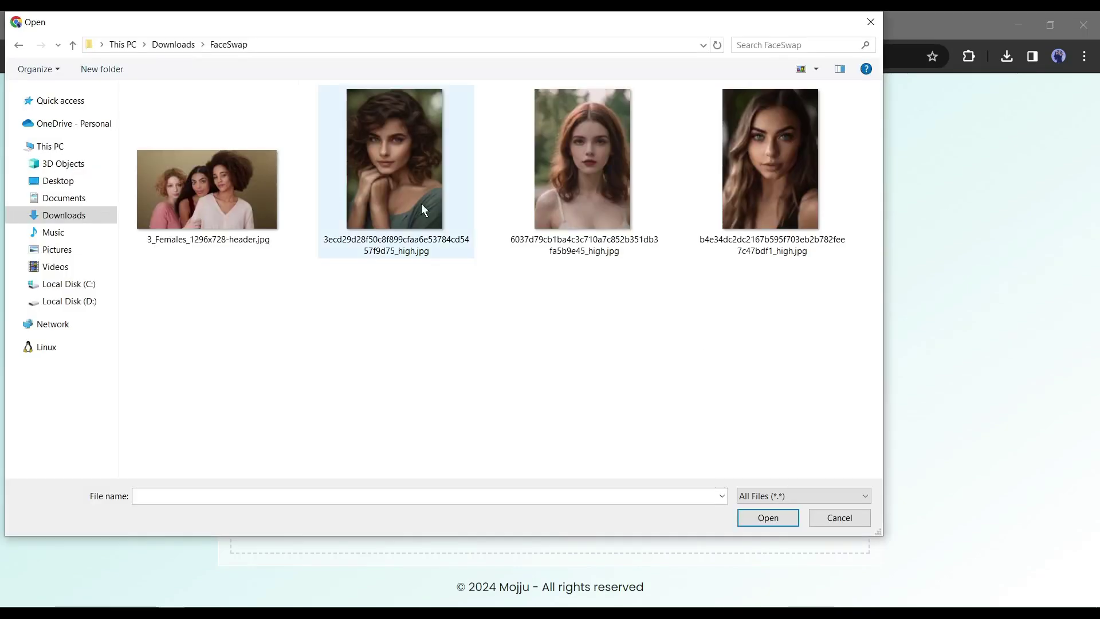
click(530, 458)
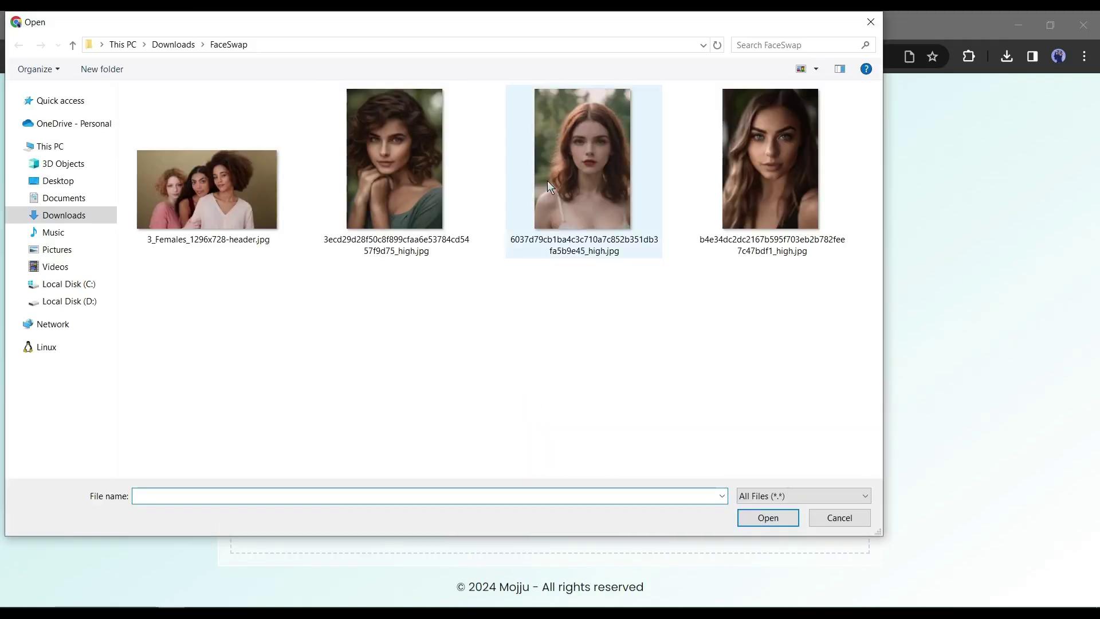
double_click(548, 180)
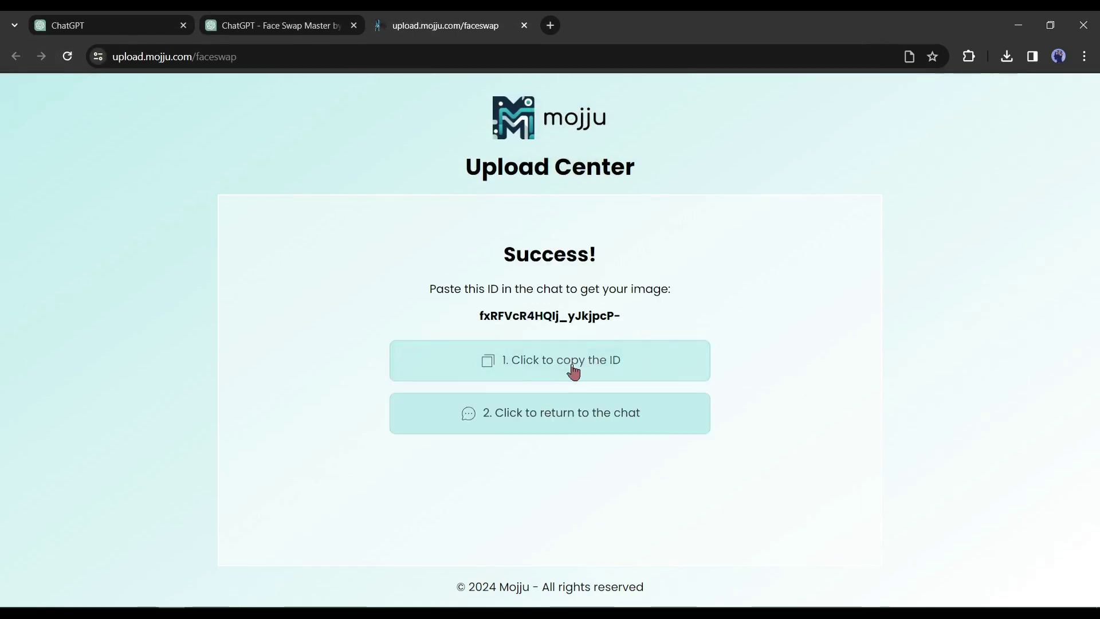
- Paste the upload ID into the Face Swap Master chat and allow it to run the swap
click(292, 13)
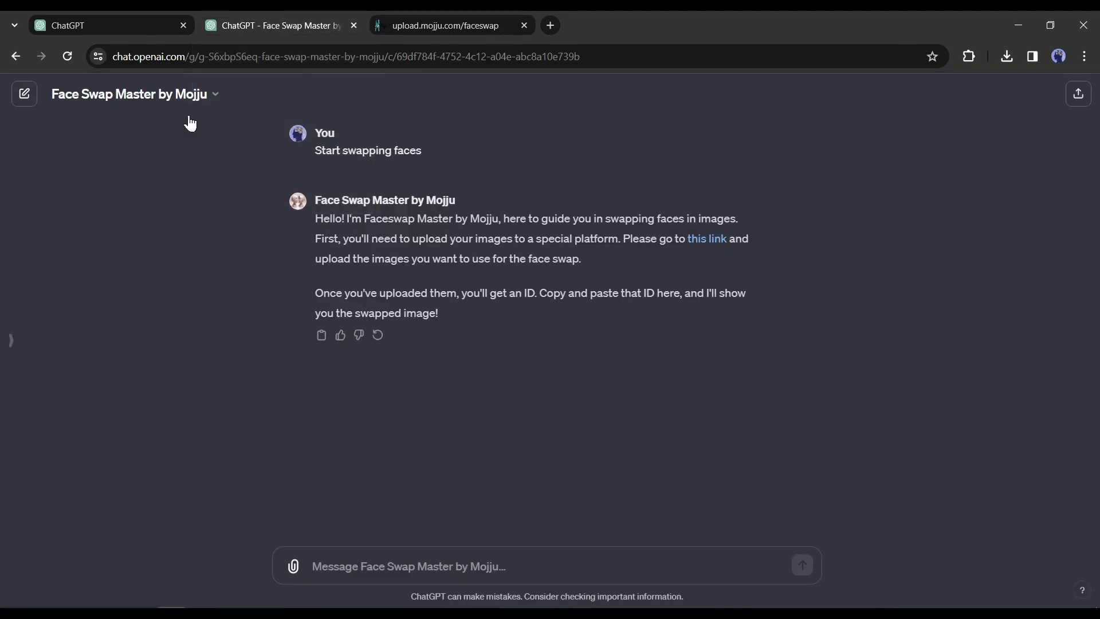
click(362, 574)
text(fxRFVcR4HQlj_yJkjpcP-)
key(Return)
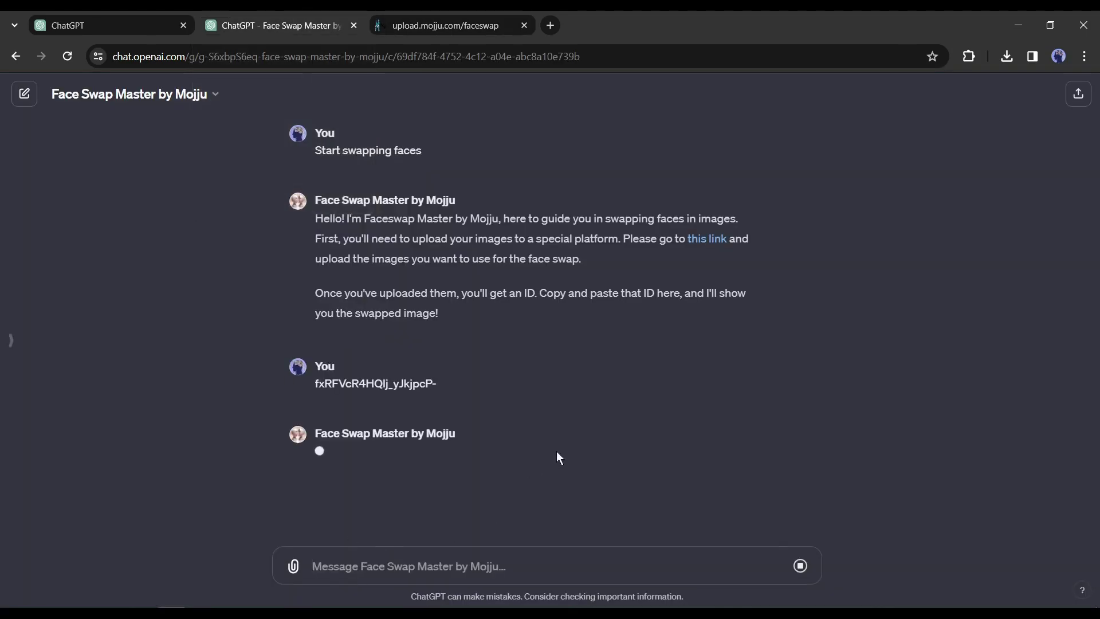
click(340, 482)
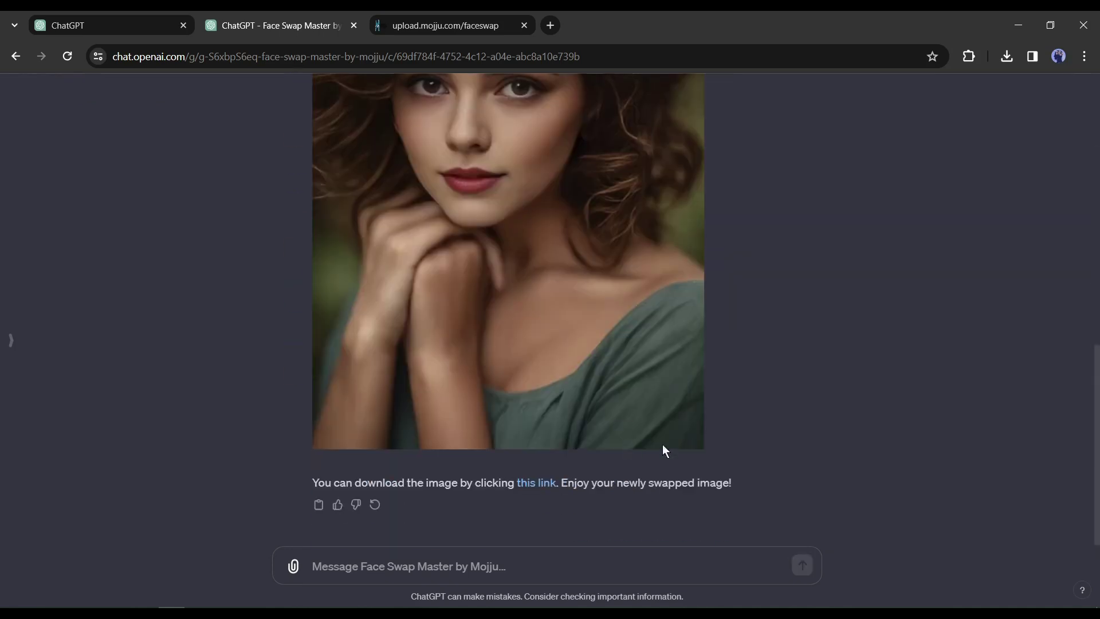
- Open the swapped portrait from the link in the GPT's reply
scroll(738, 436, up, 2)
scroll(532, 337, down, 2)
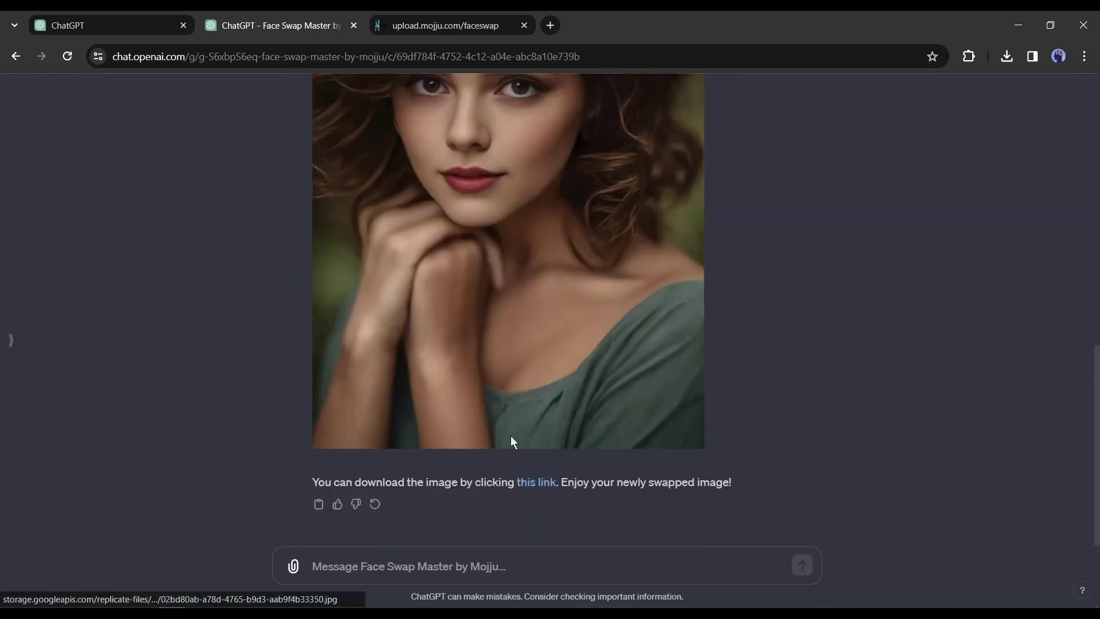
click(536, 482)
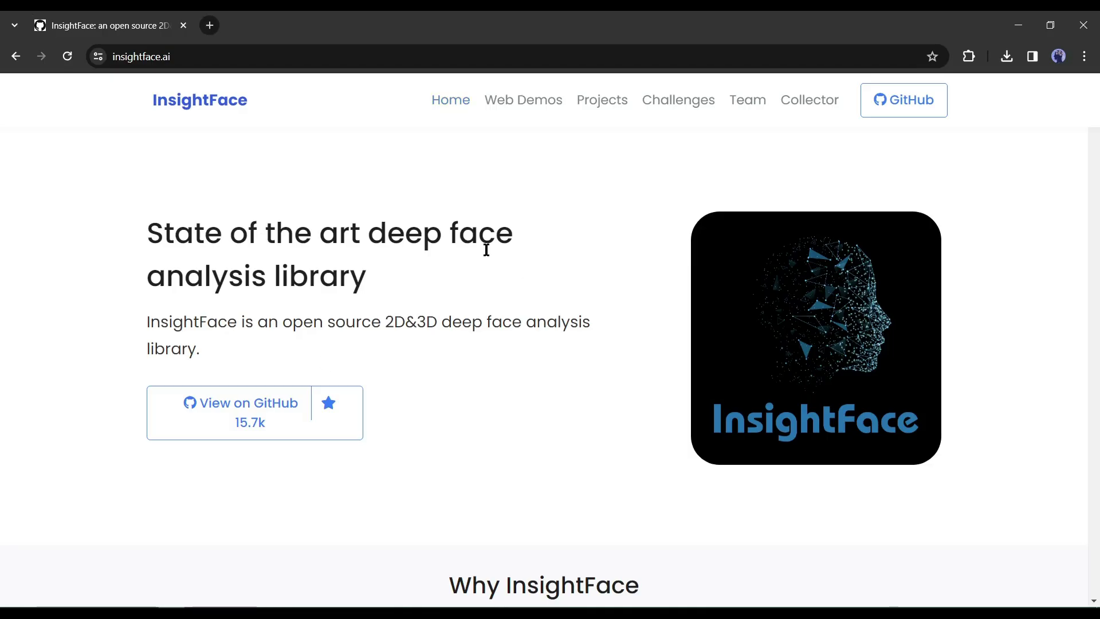
- Scroll through the InsightFace homepage to review its content
scroll(537, 242, down, 6)
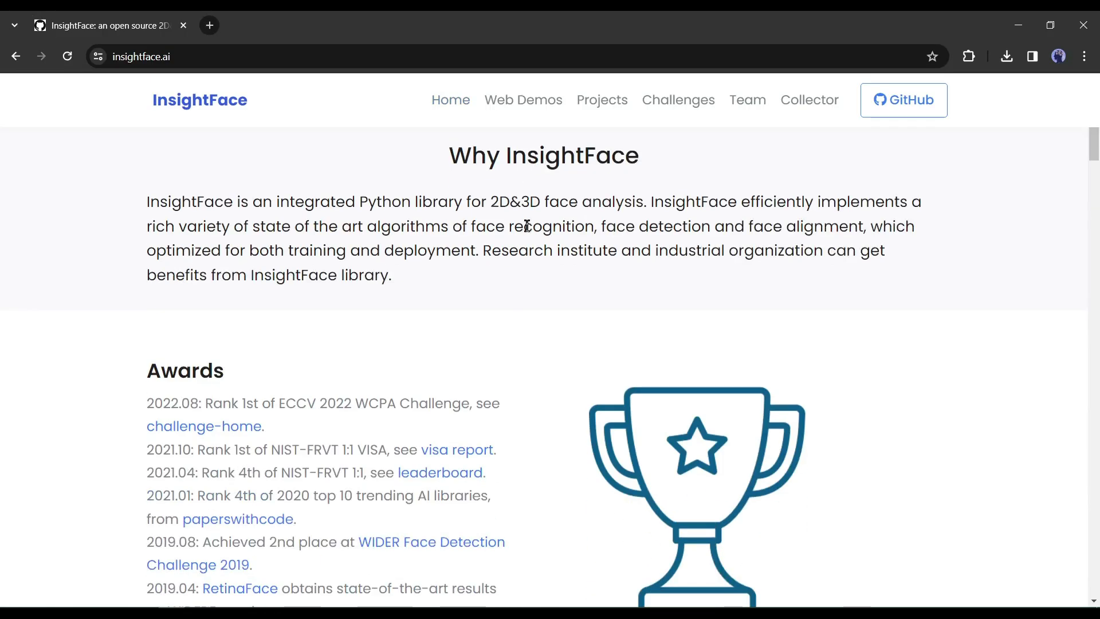
scroll(532, 269, down, 3)
scroll(544, 272, down, 5)
scroll(553, 263, down, 3)
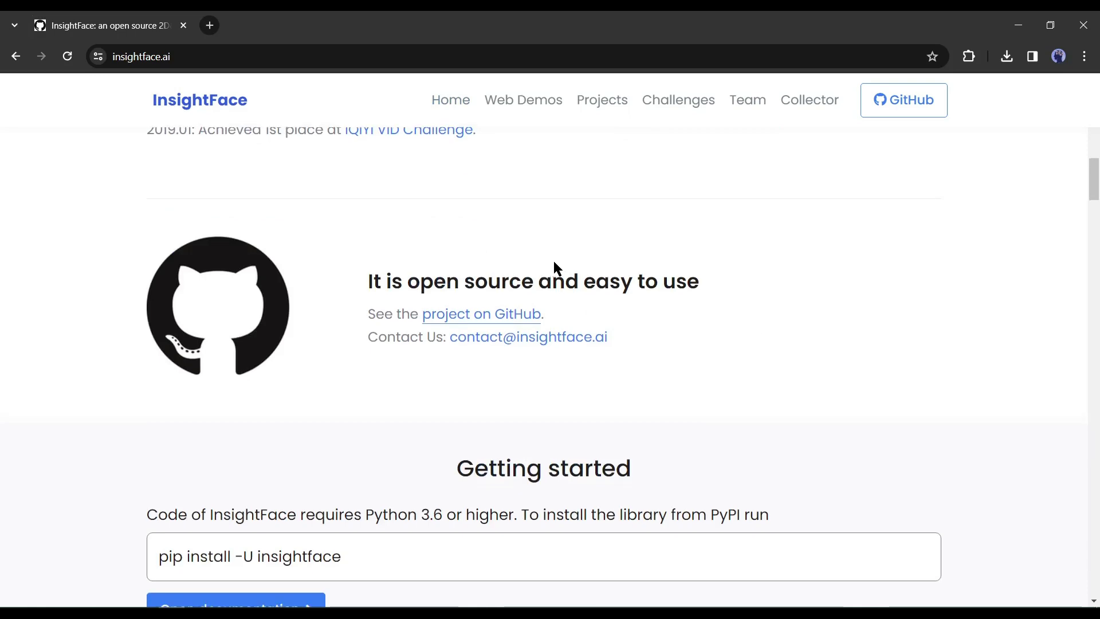
scroll(498, 342, up, 9)
scroll(496, 330, up, 10)
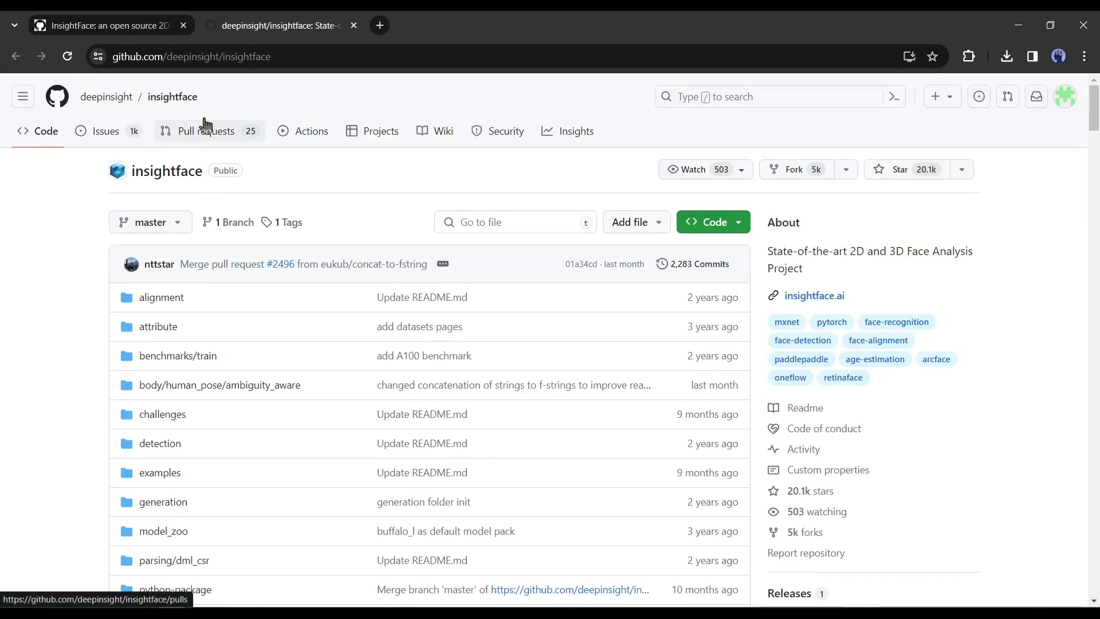
- Search Google for 'insight face swap discord' and open Discord's Insight Face Swap bot page
click(300, 51)
text(Ins)
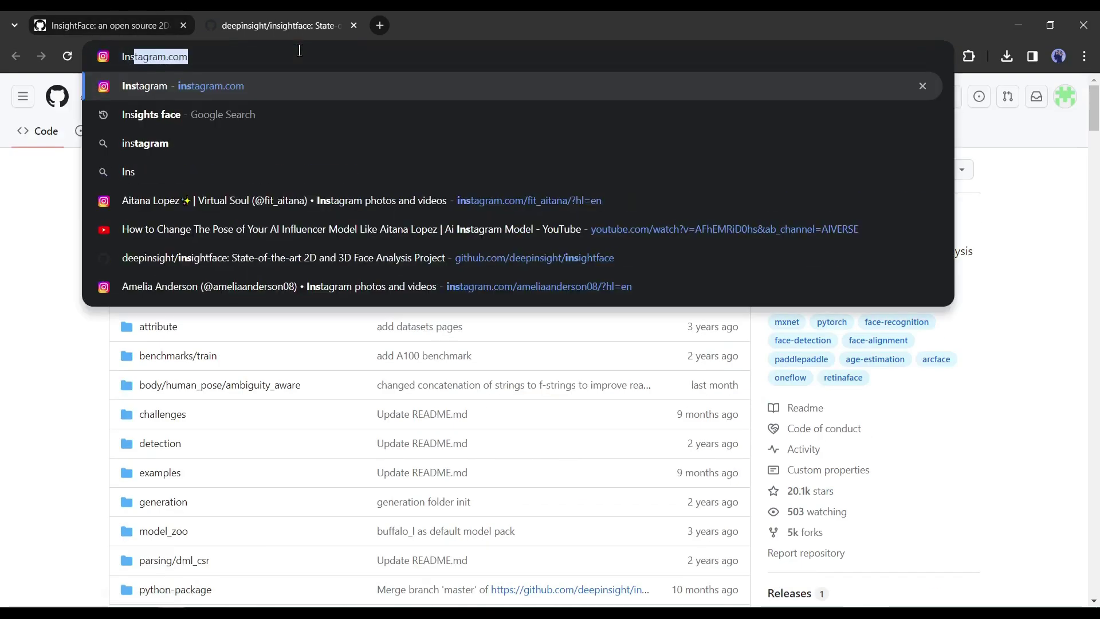
text(ights face s)
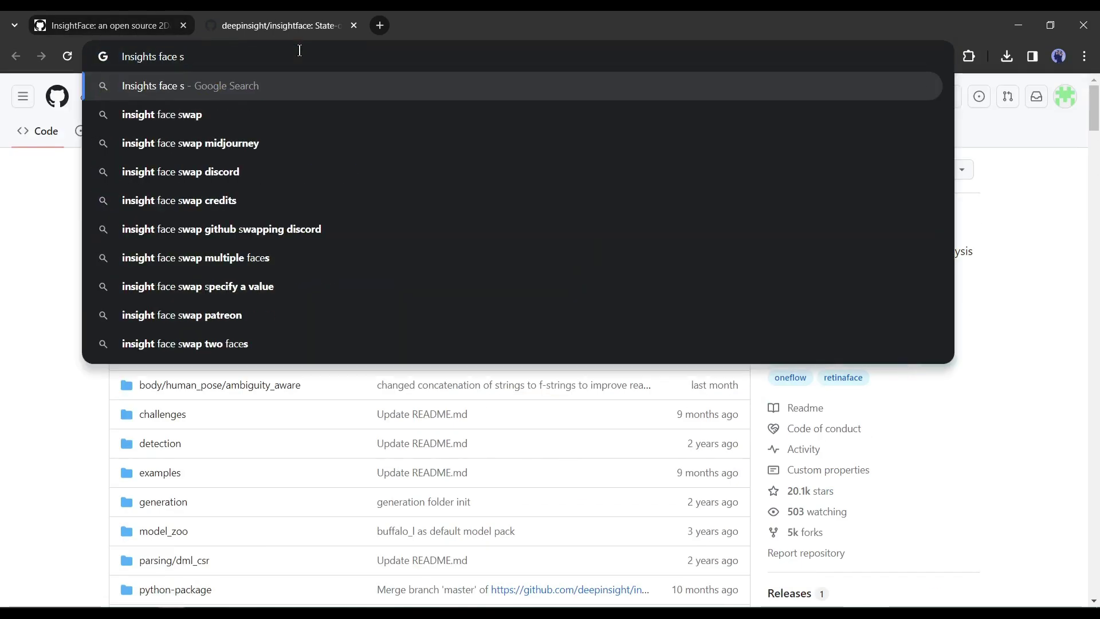
click(239, 172)
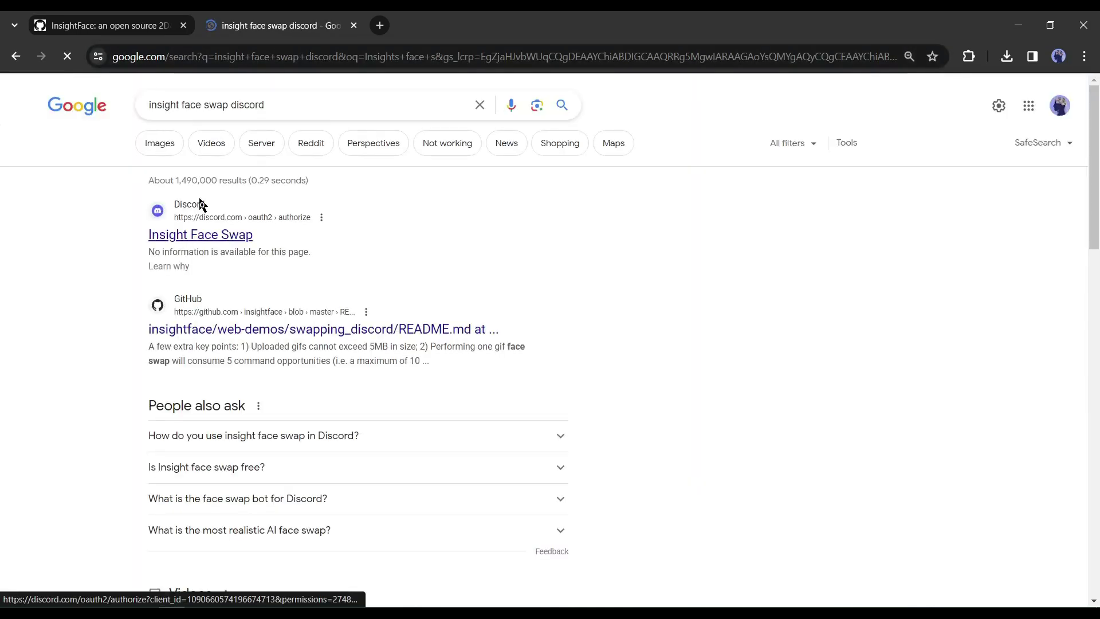
click(203, 205)
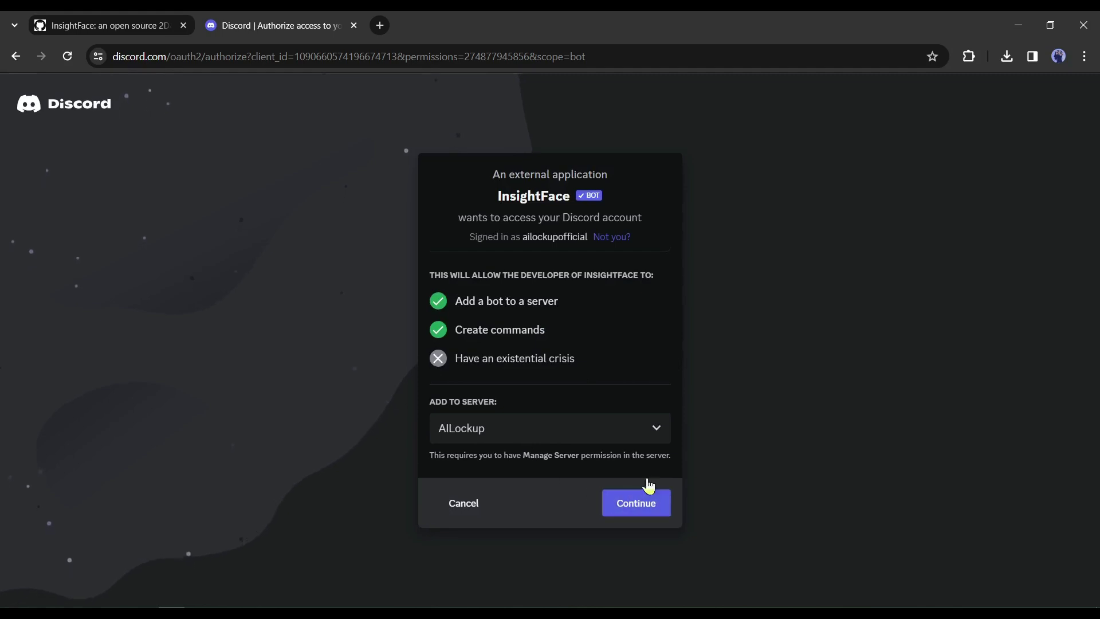
- Authorize the InsightFace bot on the AILockup server and go to its #faceswap channel
click(611, 506)
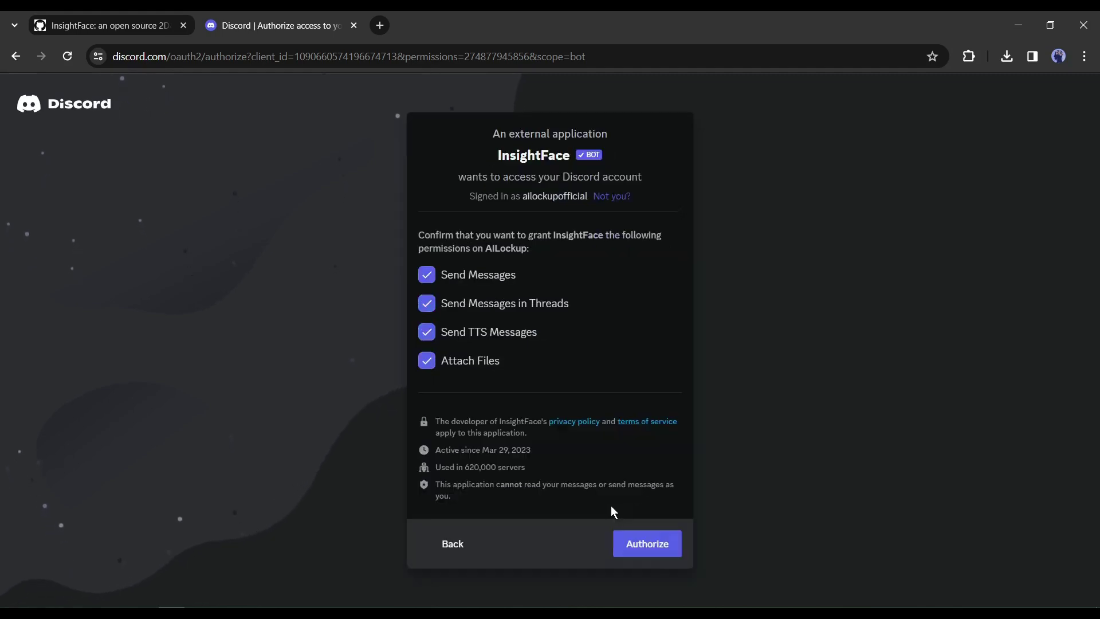
click(630, 550)
click(550, 420)
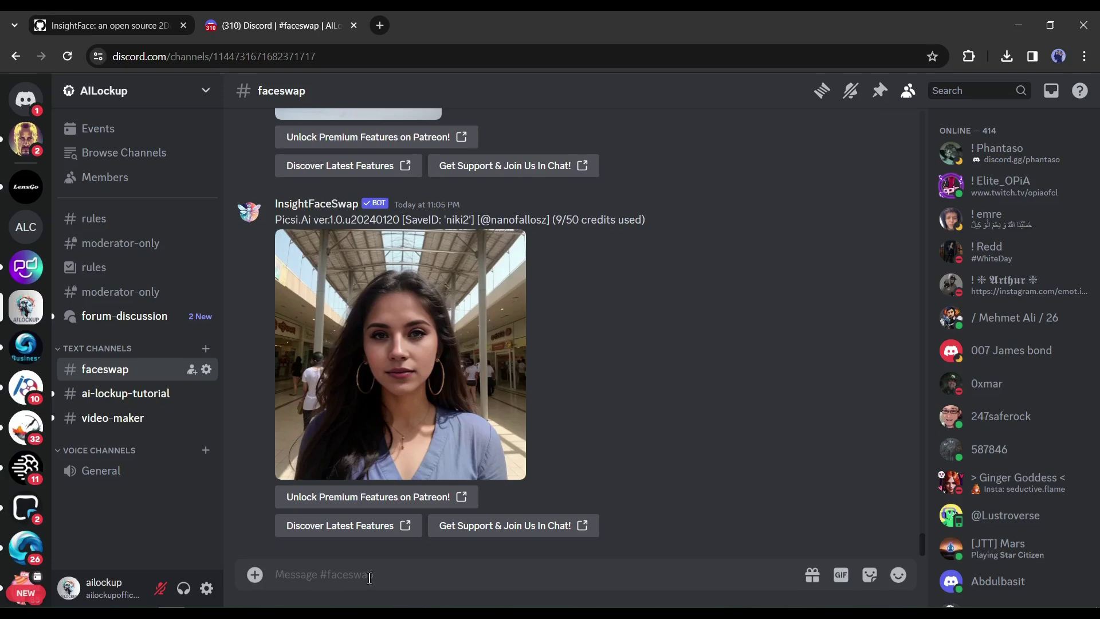
click(127, 371)
- Run /saveid with the curly-haired portrait attached to save it as identity 'first'
text(/save)
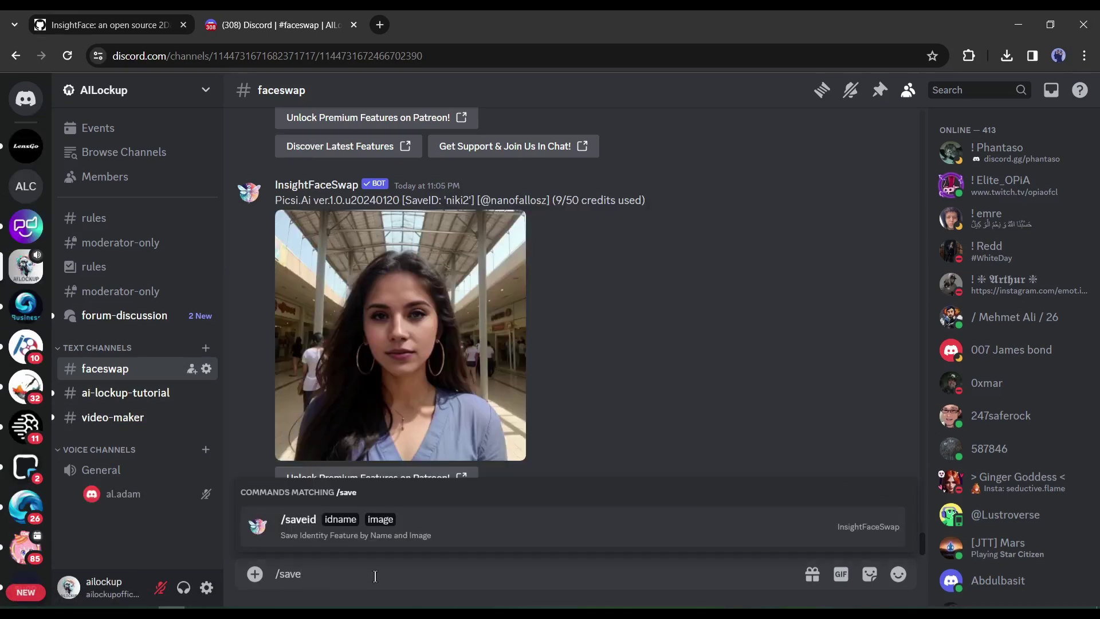
click(340, 541)
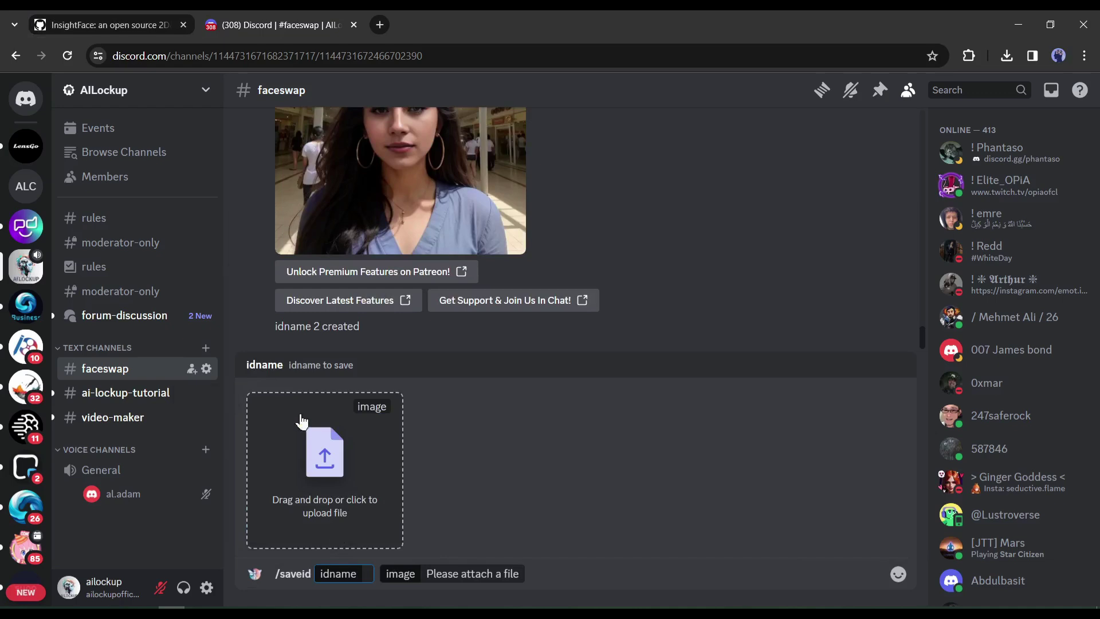
click(313, 455)
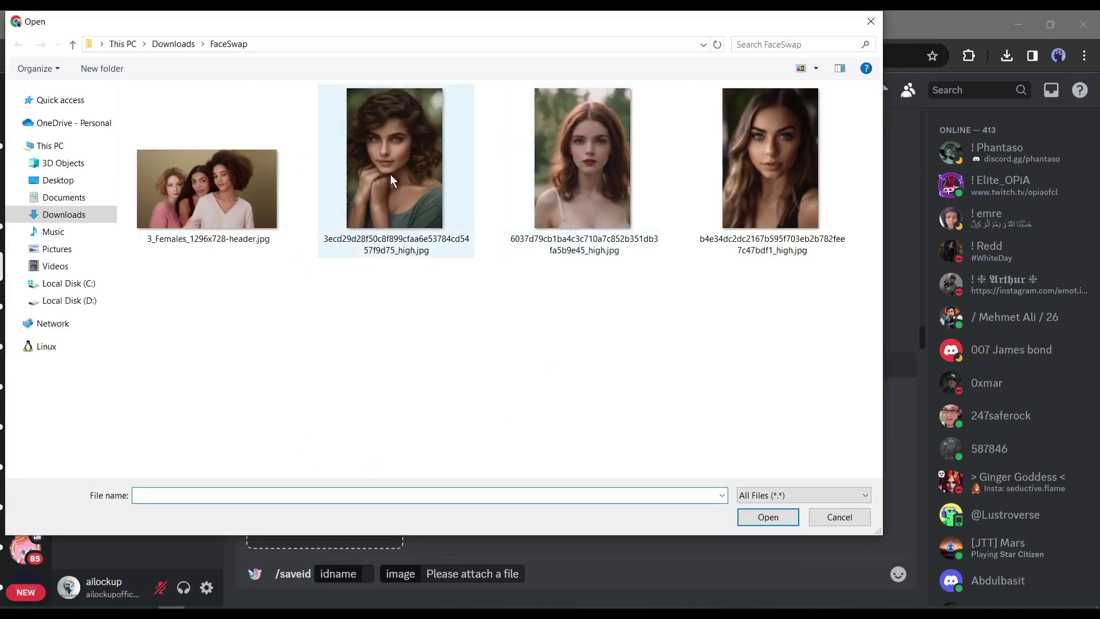
double_click(377, 170)
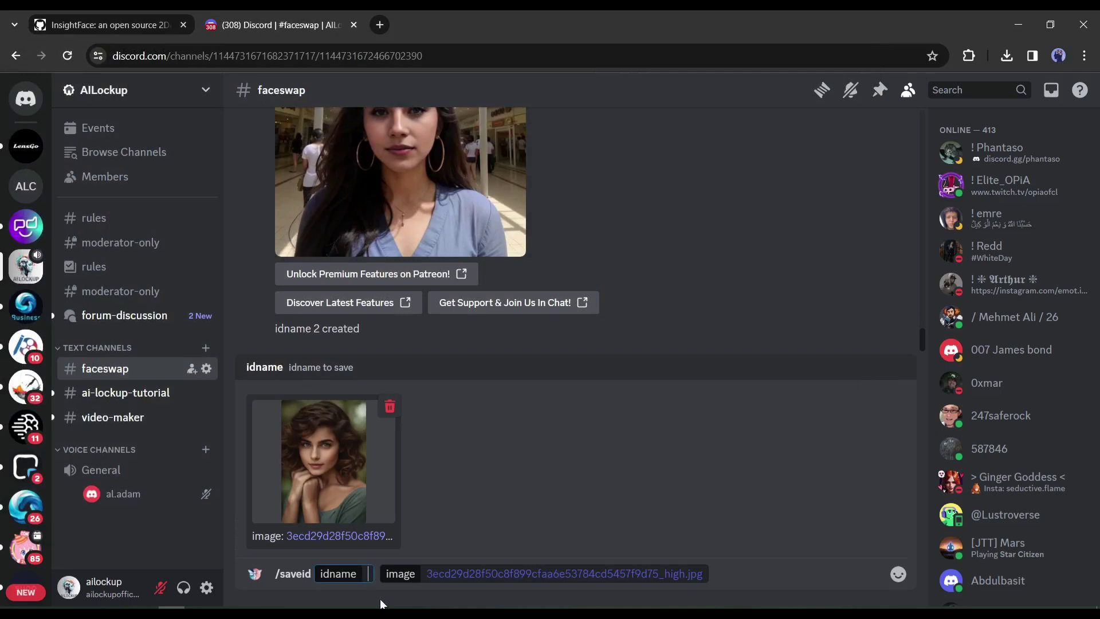
text(niki3)
key(Return)
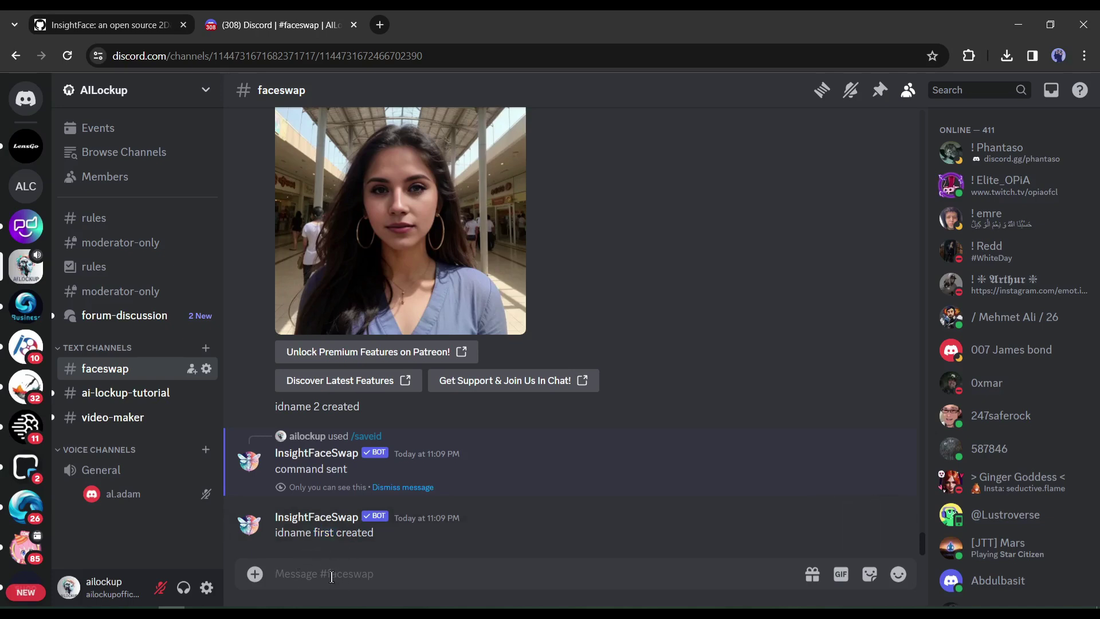
- Run /swapid on the red-haired portrait with idname 'first', then enlarge the returned image
text(/swap)
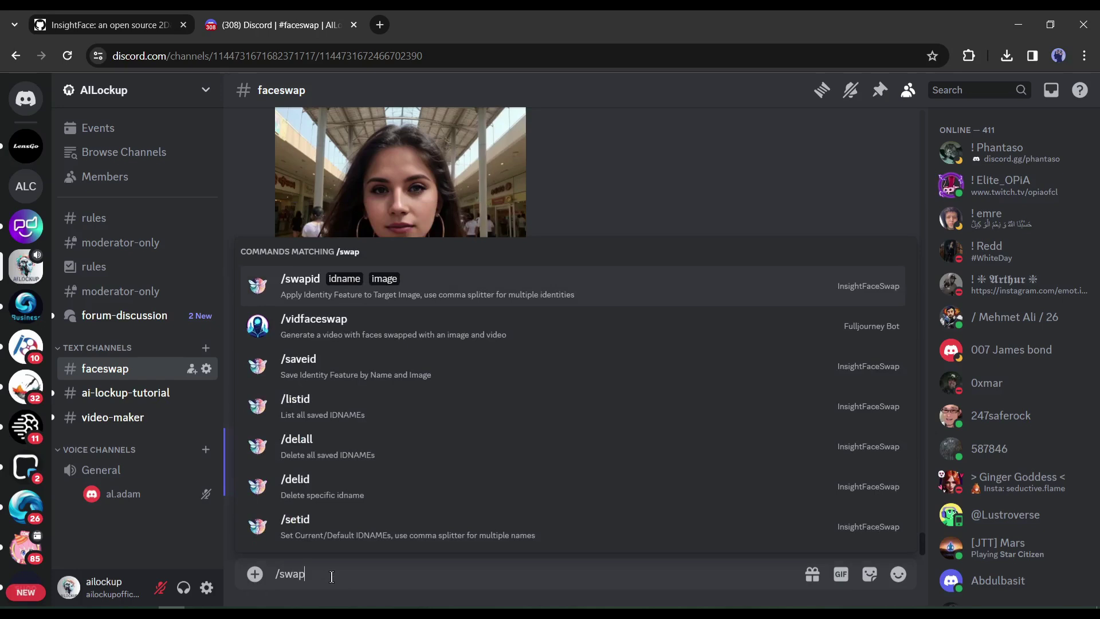
click(372, 289)
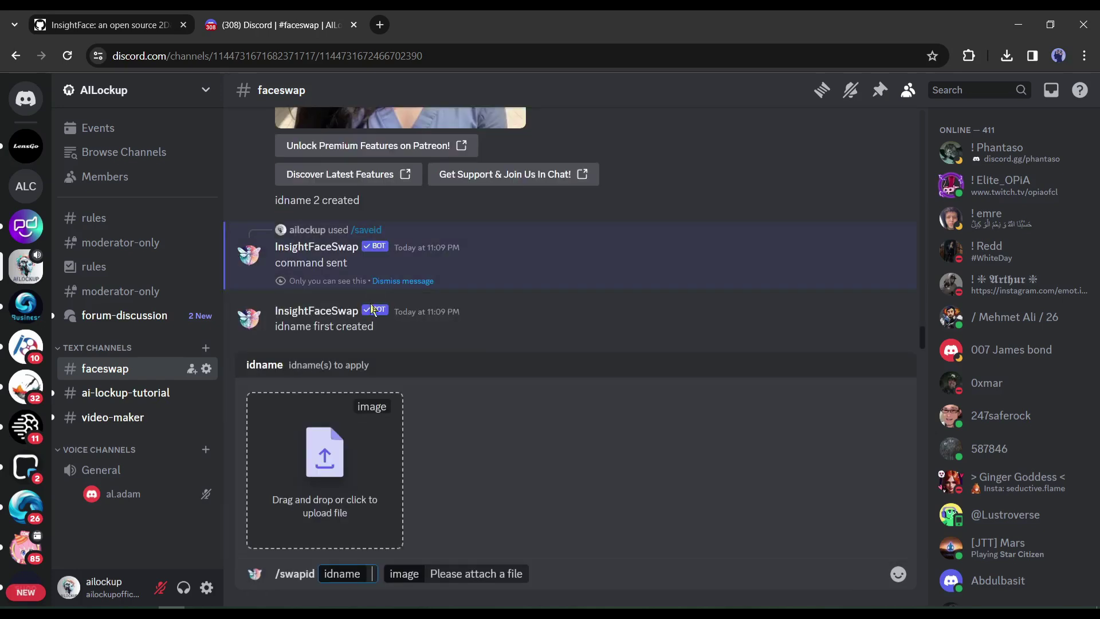
click(360, 469)
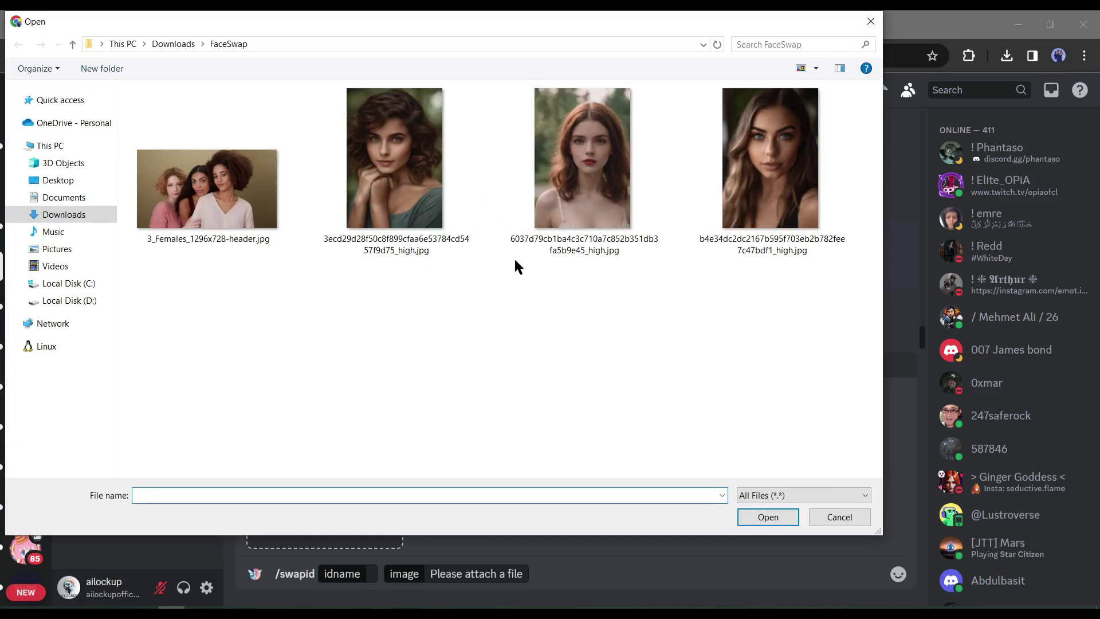
double_click(572, 191)
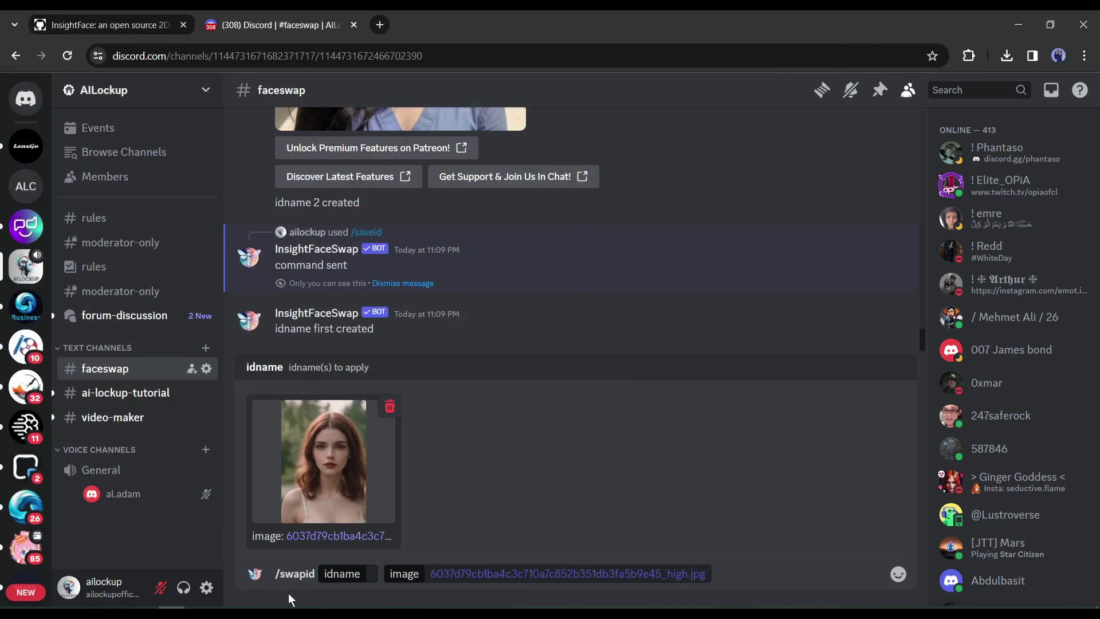
click(368, 579)
text(first)
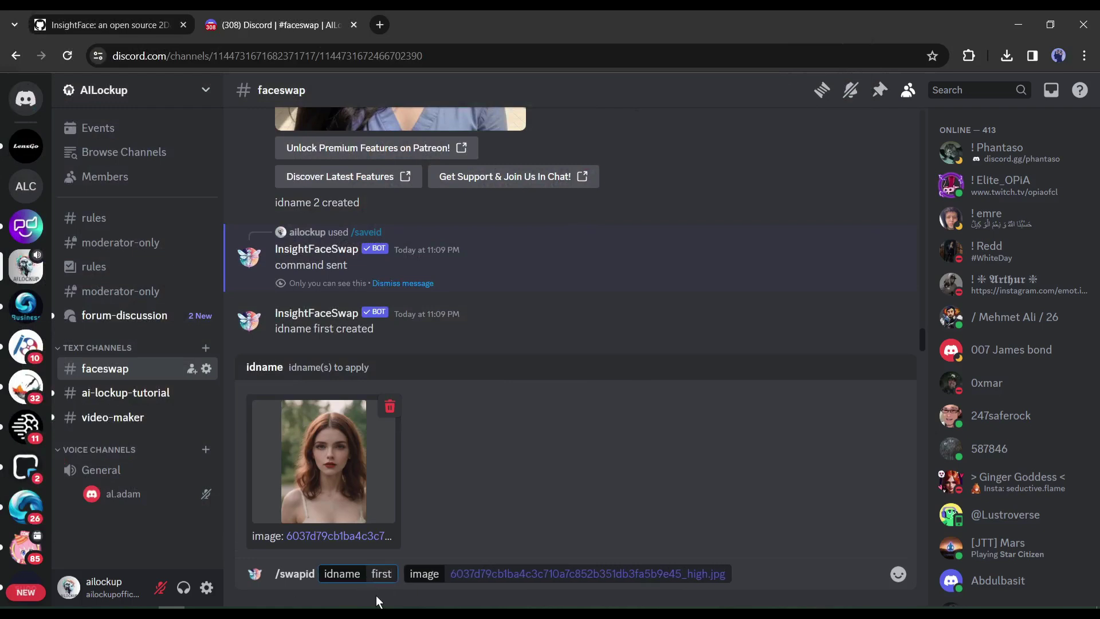
key(Return)
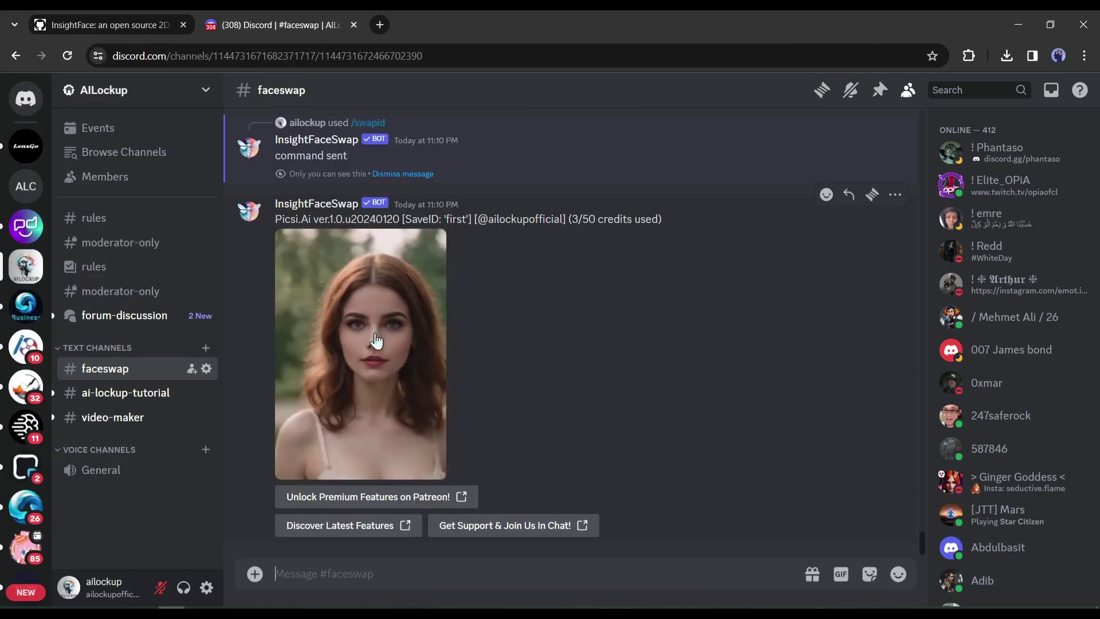
click(377, 342)
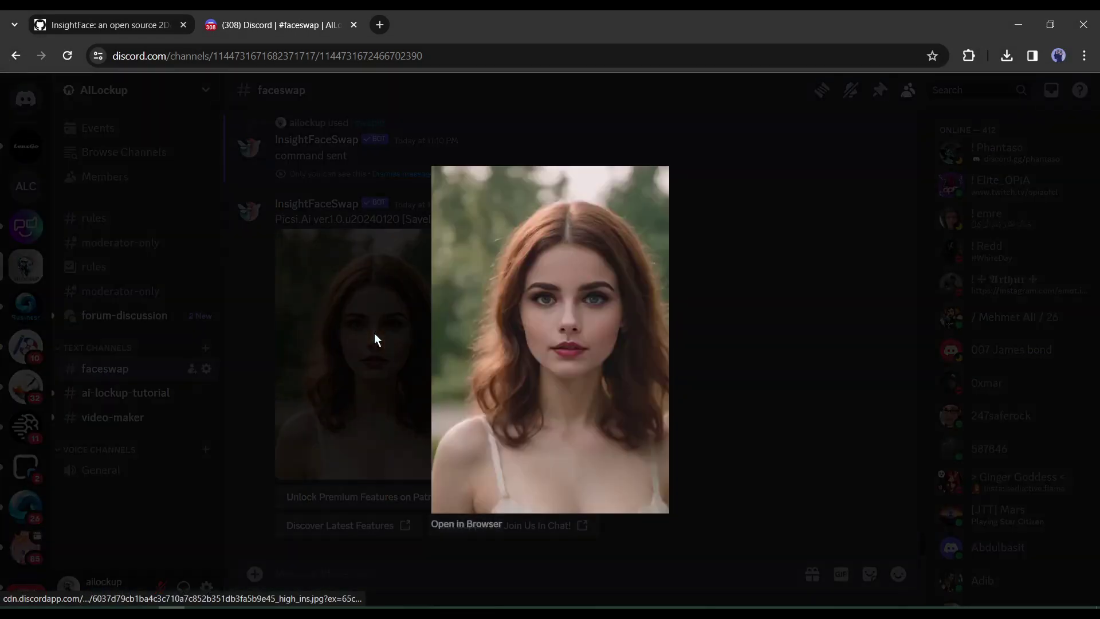
- Open the swapped redhead portrait in a new Chrome tab, zooming in and back to fit
click(472, 524)
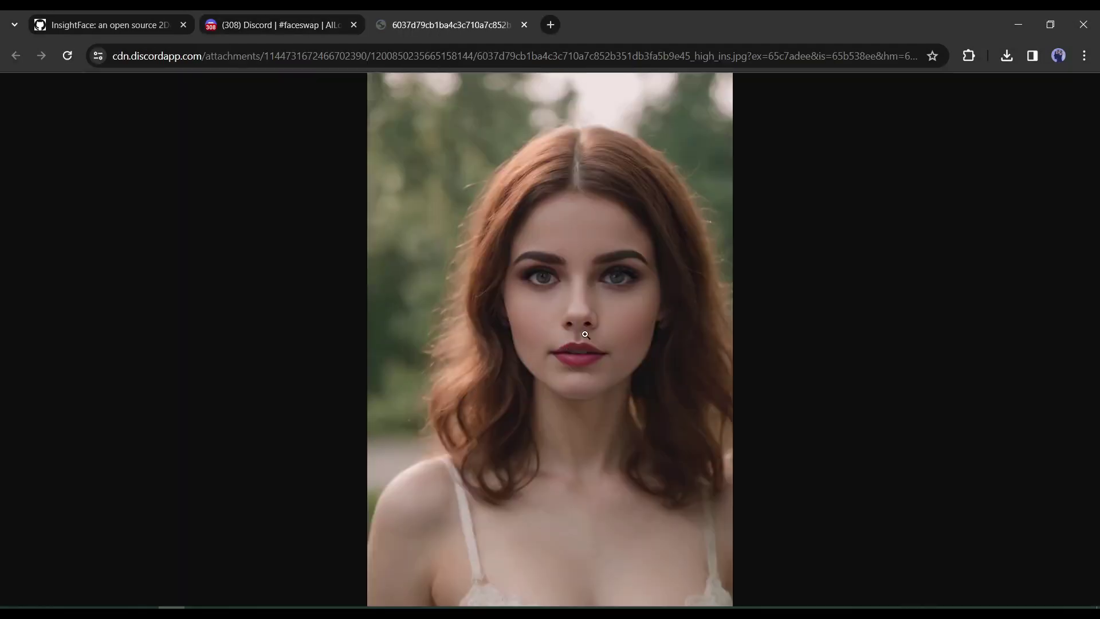
click(591, 332)
click(591, 332)
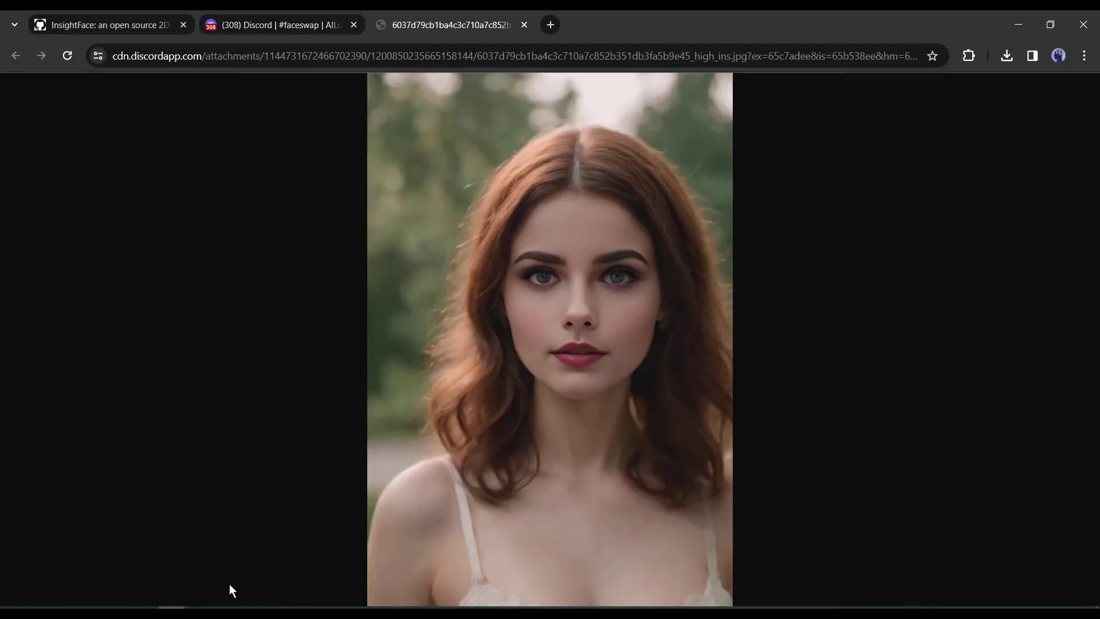